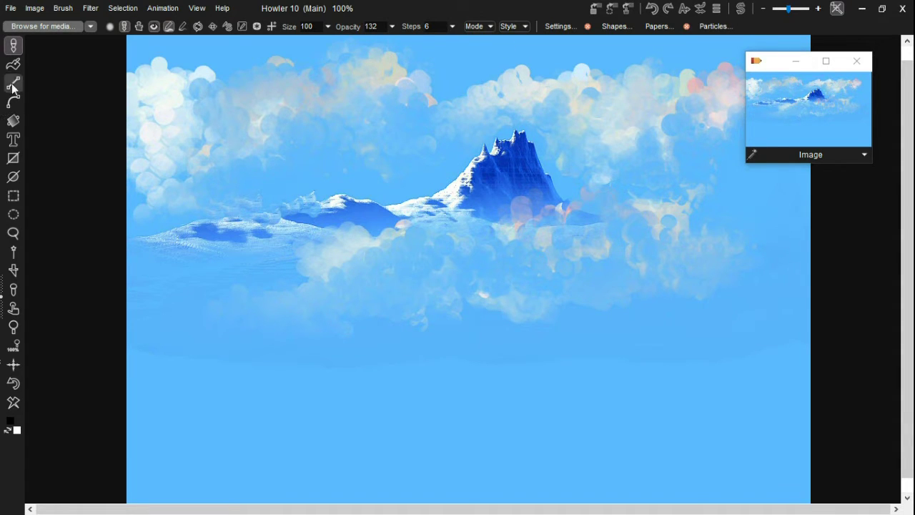
- Open the brush media browser to list oil brush presets such as Oily01
{"action": "left_click", "coordinate": [39, 27]}
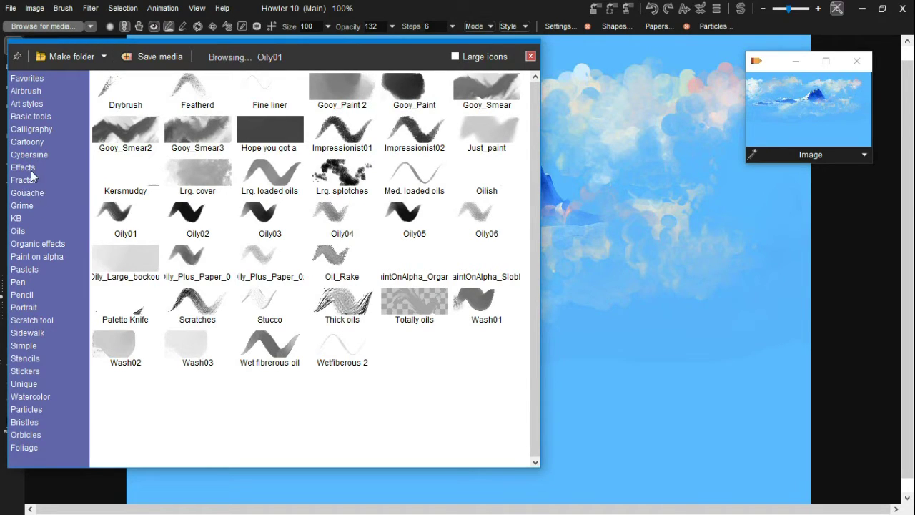
- Select the Effects > Smear 100 brush and undo its swirling test stroke
{"action": "left_click", "coordinate": [23, 168]}
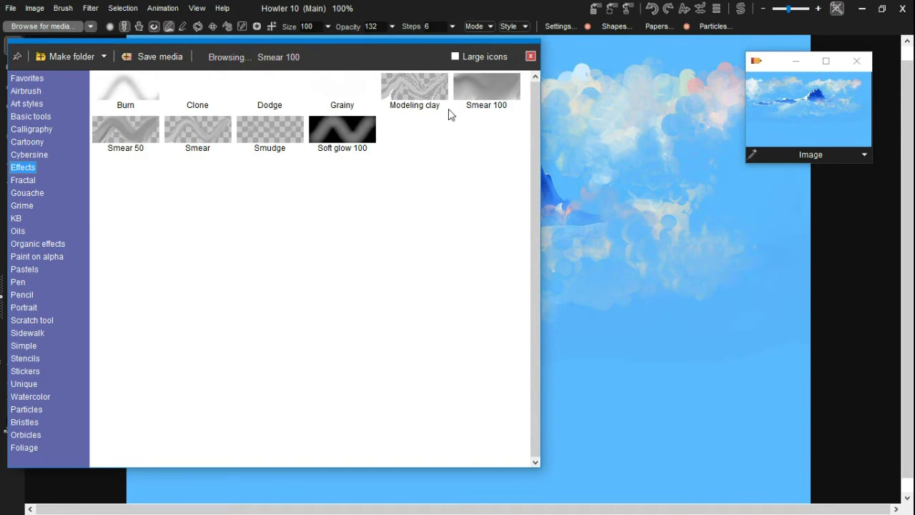
{"action": "left_click", "coordinate": [180, 132]}
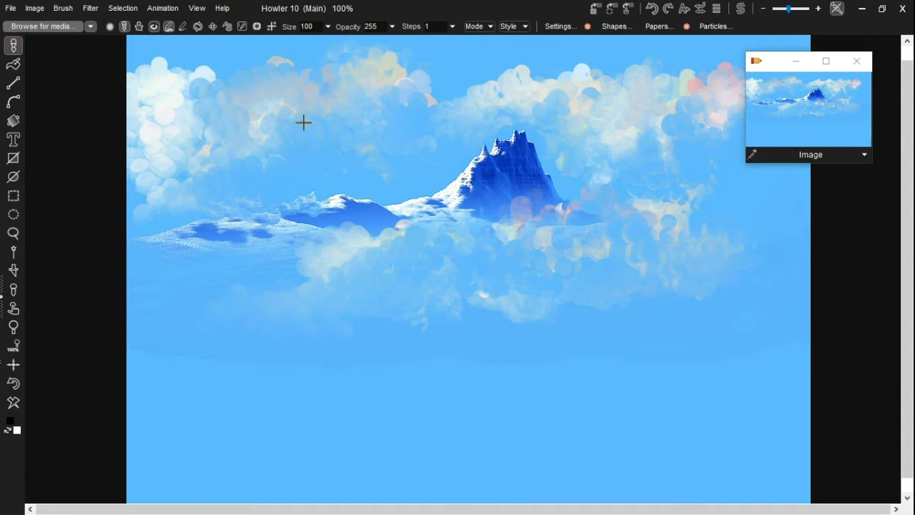
{"action": "mouse_move", "coordinate": [303, 123]}
{"action": "left_mouse_down"}
{"action": "mouse_move", "coordinate": [287, 137]}
{"action": "mouse_move", "coordinate": [141, 185]}
{"action": "mouse_move", "coordinate": [316, 168]}
{"action": "left_mouse_up"}
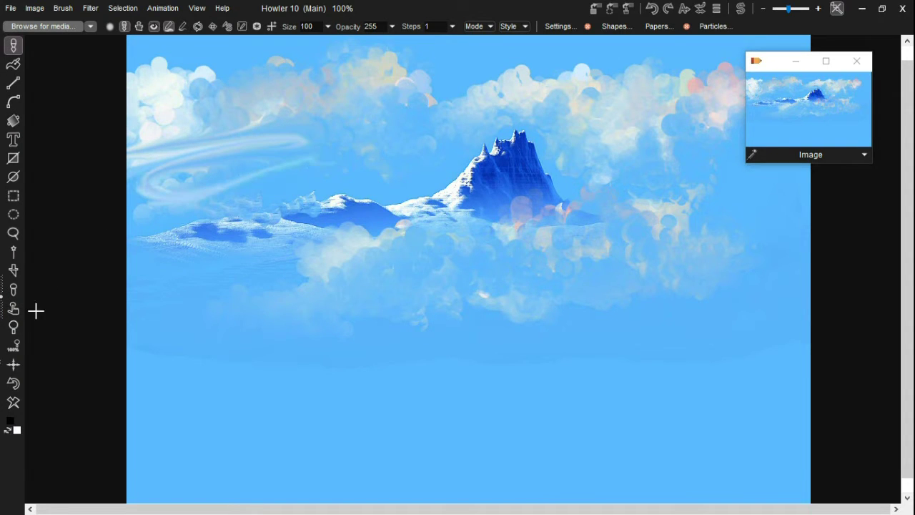
{"action": "key", "text": "ctrl+z"}
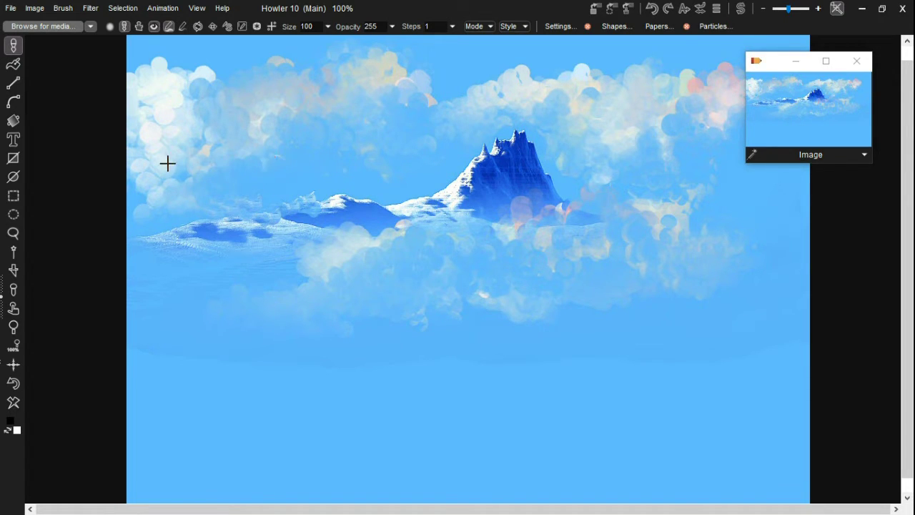
- Drag horizontal smear streaks across the clouds and mountain, forming a dark blue band to the right edge
{"action": "left_click_drag", "start_coordinate": [149, 170], "coordinate": [458, 155]}
{"action": "mouse_move", "coordinate": [364, 151]}
{"action": "left_mouse_down"}
{"action": "mouse_move", "coordinate": [183, 148]}
{"action": "mouse_move", "coordinate": [372, 124]}
{"action": "mouse_move", "coordinate": [201, 136]}
{"action": "mouse_move", "coordinate": [470, 137]}
{"action": "left_mouse_up"}
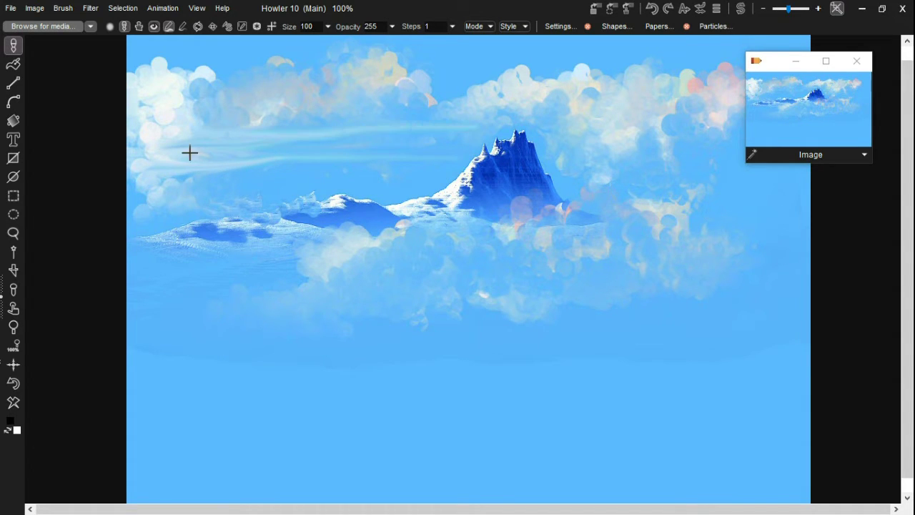
{"action": "mouse_move", "coordinate": [190, 153]}
{"action": "left_mouse_down"}
{"action": "mouse_move", "coordinate": [468, 151]}
{"action": "mouse_move", "coordinate": [157, 128]}
{"action": "mouse_move", "coordinate": [288, 118]}
{"action": "mouse_move", "coordinate": [194, 114]}
{"action": "mouse_move", "coordinate": [286, 112]}
{"action": "left_mouse_up"}
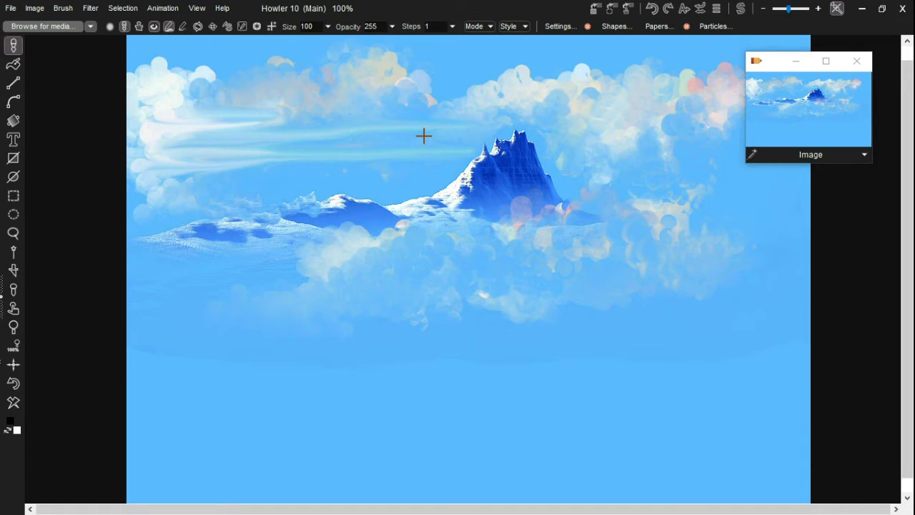
{"action": "mouse_move", "coordinate": [570, 138]}
{"action": "left_mouse_down"}
{"action": "mouse_move", "coordinate": [688, 139]}
{"action": "mouse_move", "coordinate": [593, 156]}
{"action": "mouse_move", "coordinate": [630, 173]}
{"action": "left_mouse_up"}
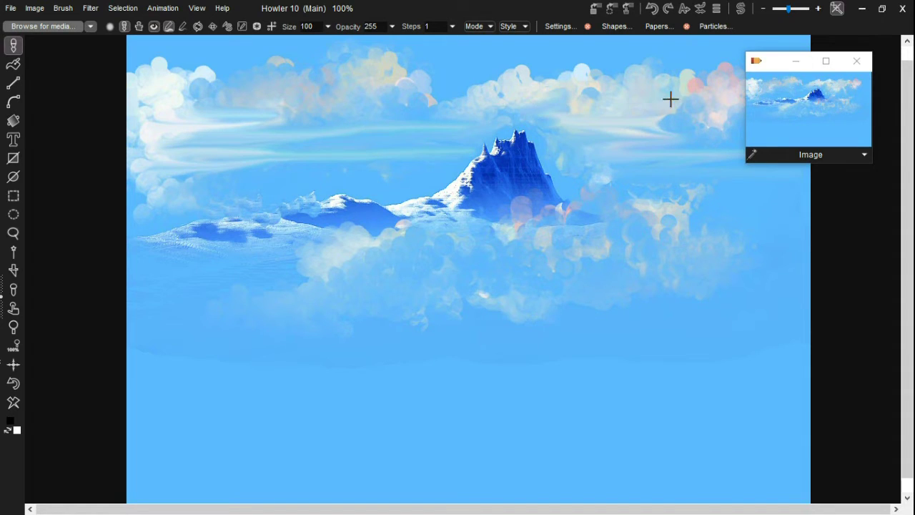
{"action": "left_click_drag", "start_coordinate": [277, 120], "coordinate": [364, 119]}
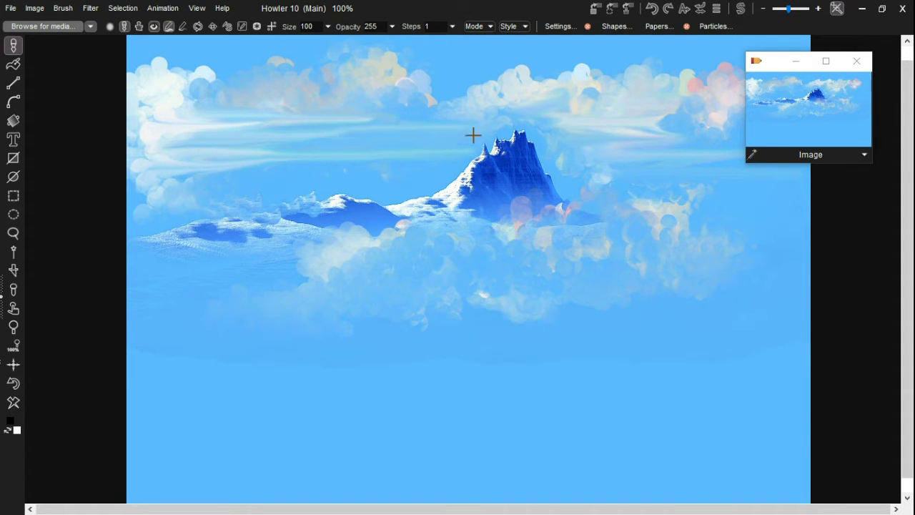
{"action": "mouse_move", "coordinate": [464, 164]}
{"action": "left_mouse_down"}
{"action": "mouse_move", "coordinate": [568, 166]}
{"action": "mouse_move", "coordinate": [162, 176]}
{"action": "mouse_move", "coordinate": [250, 179]}
{"action": "left_mouse_up"}
{"action": "left_click_drag", "start_coordinate": [554, 161], "coordinate": [811, 170]}
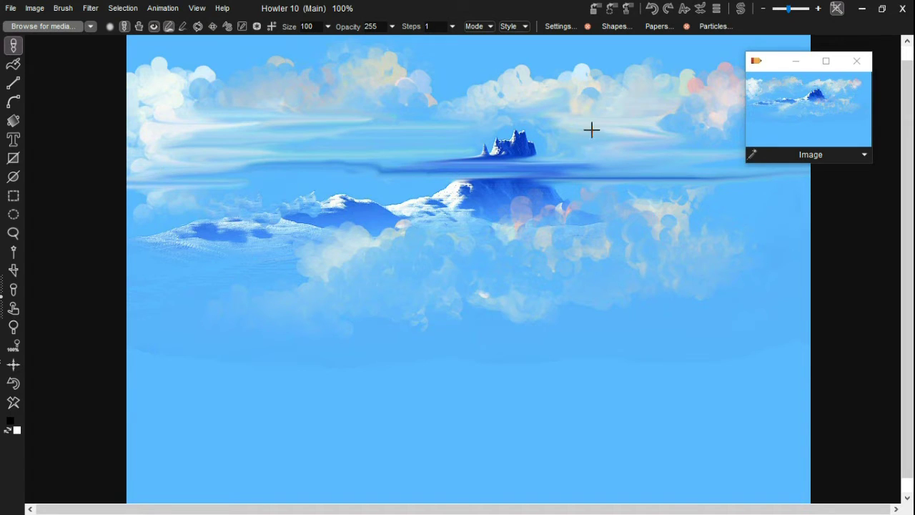
{"action": "mouse_move", "coordinate": [244, 174]}
{"action": "left_mouse_down"}
{"action": "mouse_move", "coordinate": [441, 182]}
{"action": "mouse_move", "coordinate": [211, 201]}
{"action": "mouse_move", "coordinate": [229, 185]}
{"action": "mouse_move", "coordinate": [417, 205]}
{"action": "mouse_move", "coordinate": [140, 195]}
{"action": "mouse_move", "coordinate": [270, 231]}
{"action": "mouse_move", "coordinate": [345, 192]}
{"action": "mouse_move", "coordinate": [427, 181]}
{"action": "mouse_move", "coordinate": [488, 188]}
{"action": "mouse_move", "coordinate": [455, 193]}
{"action": "mouse_move", "coordinate": [408, 178]}
{"action": "mouse_move", "coordinate": [817, 176]}
{"action": "mouse_move", "coordinate": [834, 196]}
{"action": "mouse_move", "coordinate": [719, 210]}
{"action": "mouse_move", "coordinate": [763, 211]}
{"action": "left_mouse_up"}
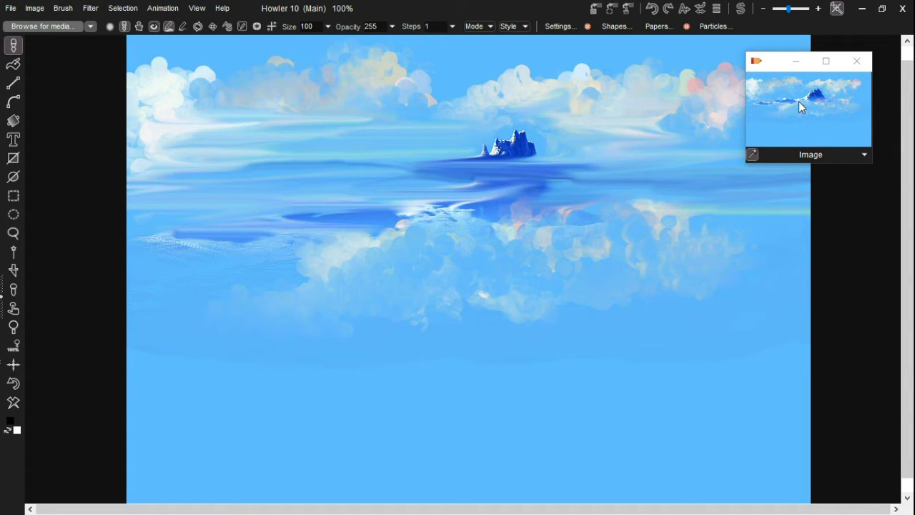
- Paste the original unsmeared cloud-and-mountain image into the swap buffer, then switch back to Main
{"action": "left_click", "coordinate": [741, 9]}
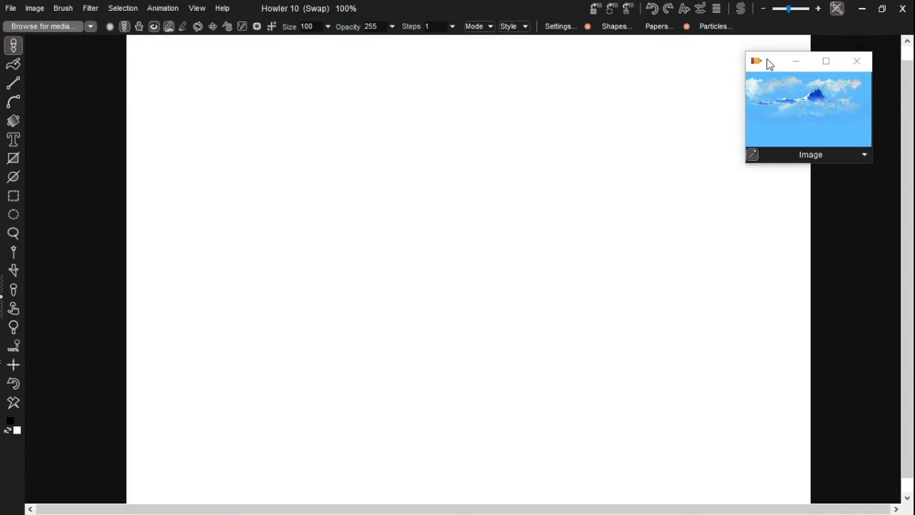
{"action": "left_click", "coordinate": [811, 114]}
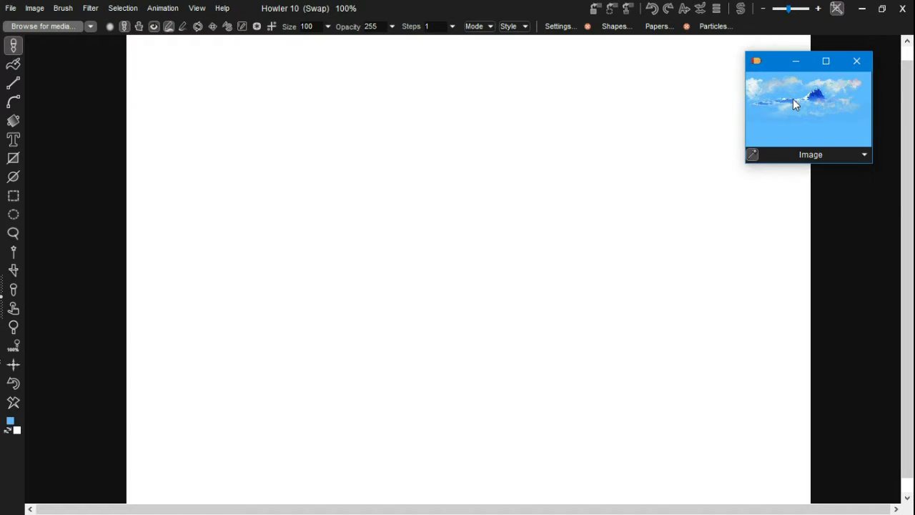
{"action": "left_click", "coordinate": [815, 117]}
{"action": "mouse_move", "coordinate": [768, 68]}
{"action": "left_mouse_down"}
{"action": "mouse_move", "coordinate": [799, 76]}
{"action": "mouse_move", "coordinate": [761, 80]}
{"action": "left_mouse_up"}
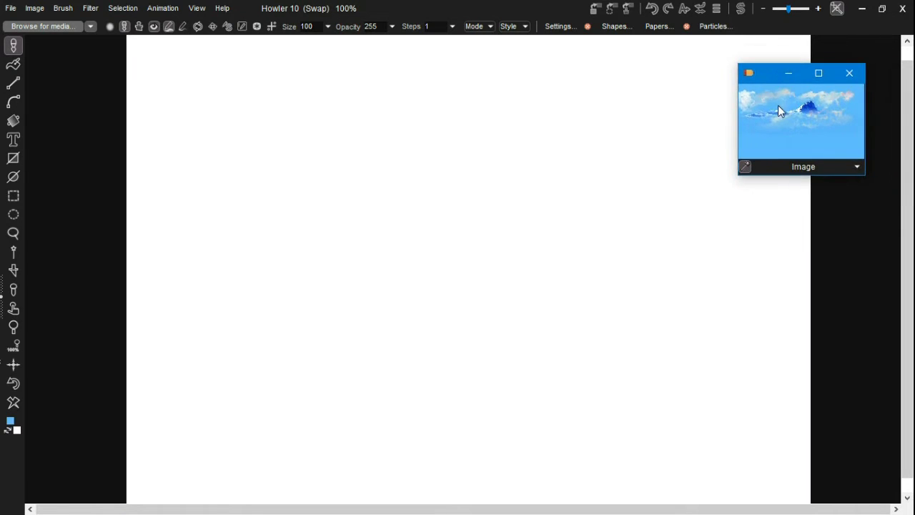
{"action": "left_click", "coordinate": [806, 167]}
{"action": "left_click", "coordinate": [788, 173]}
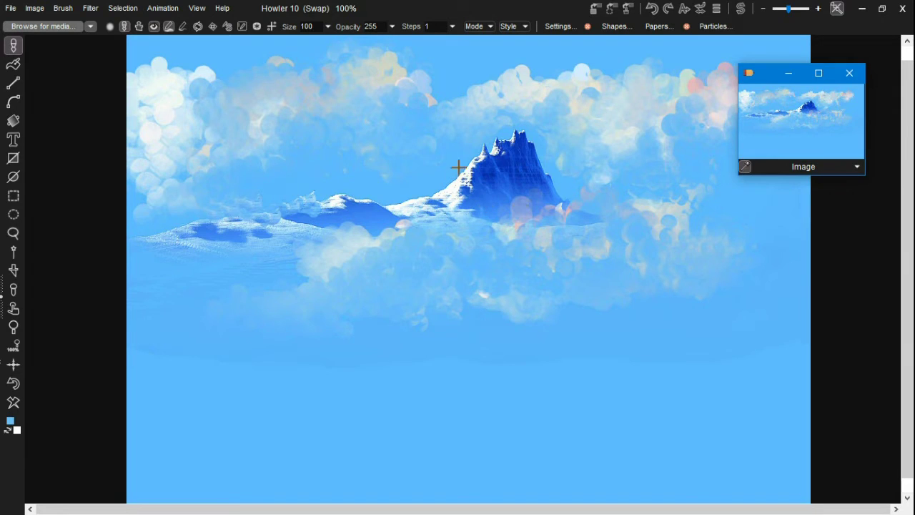
{"action": "left_click", "coordinate": [741, 9]}
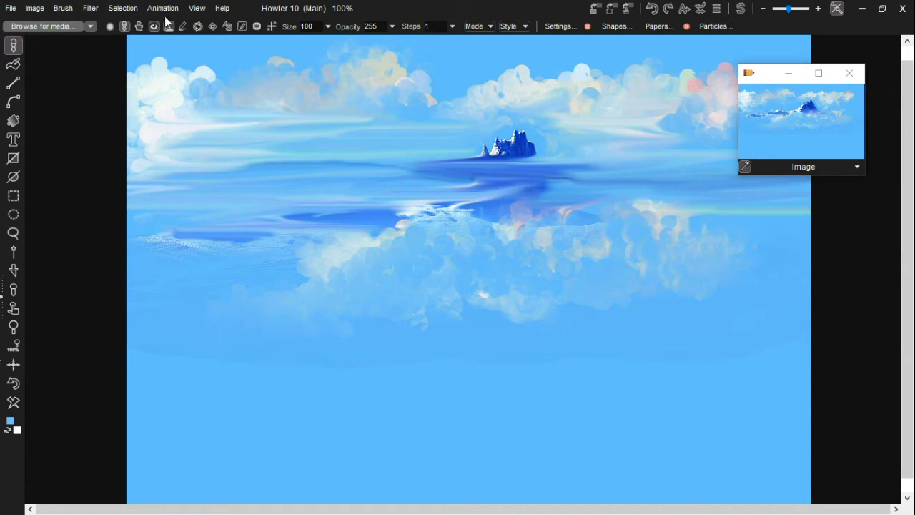
- Mix the swap buffer into the main image at about 118 using Combine with swap > Mix buffers
{"action": "left_click", "coordinate": [89, 11]}
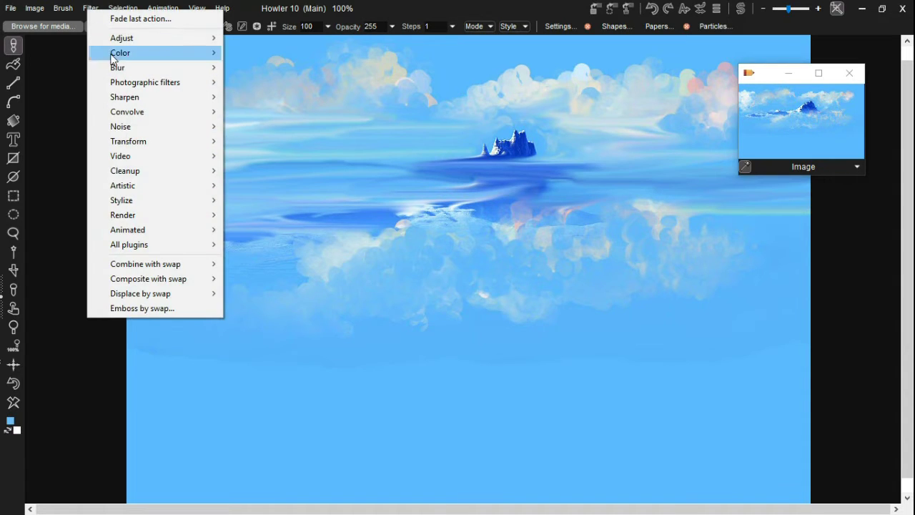
{"action": "mouse_move", "coordinate": [159, 268]}
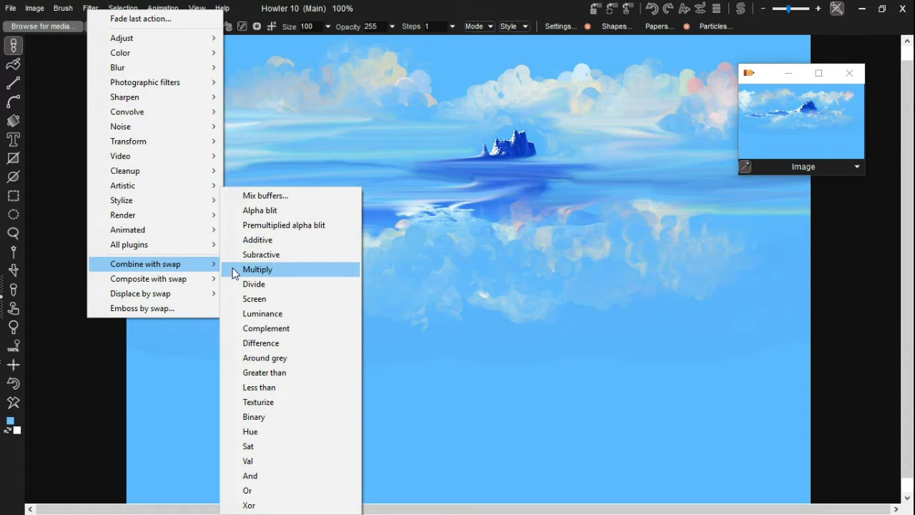
{"action": "left_click", "coordinate": [293, 196]}
{"action": "left_click_drag", "start_coordinate": [418, 253], "coordinate": [468, 255]}
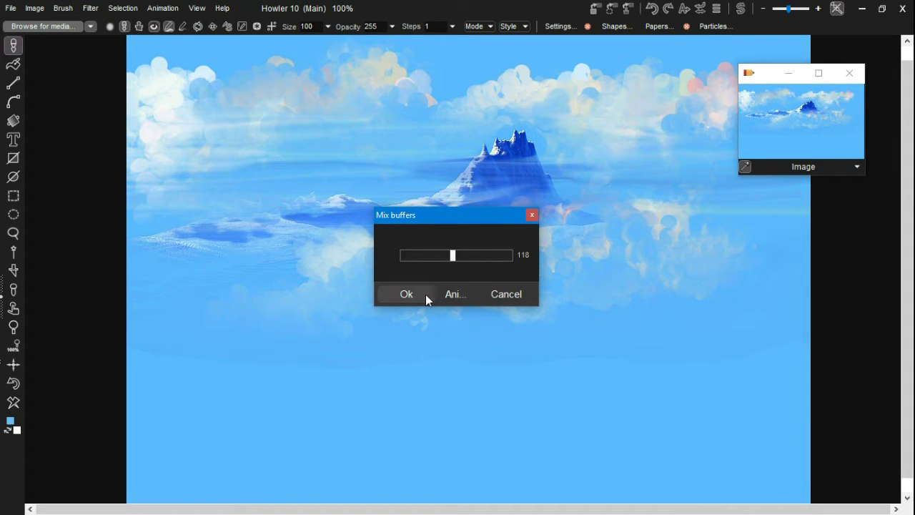
{"action": "left_click", "coordinate": [406, 294]}
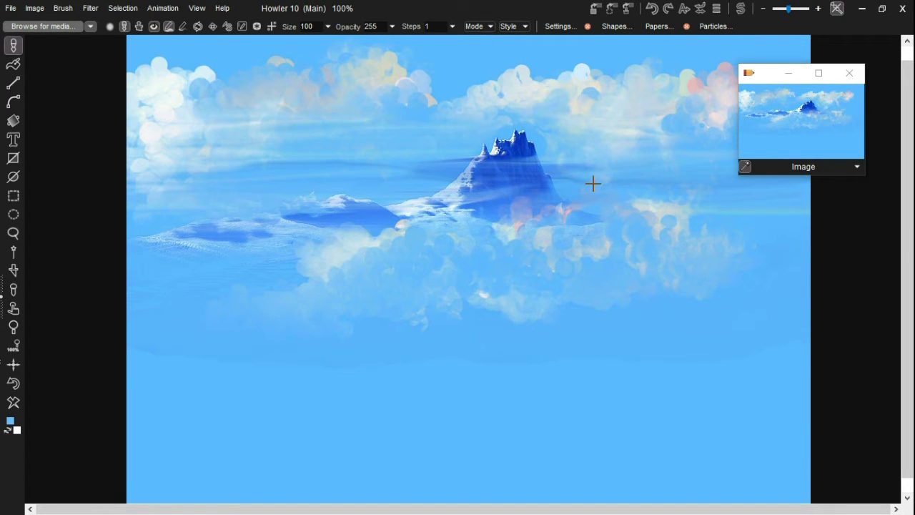
- Compare against the swap buffer, then paint with Rubthrough mode over the mountain face and left flank
{"action": "left_click", "coordinate": [740, 9]}
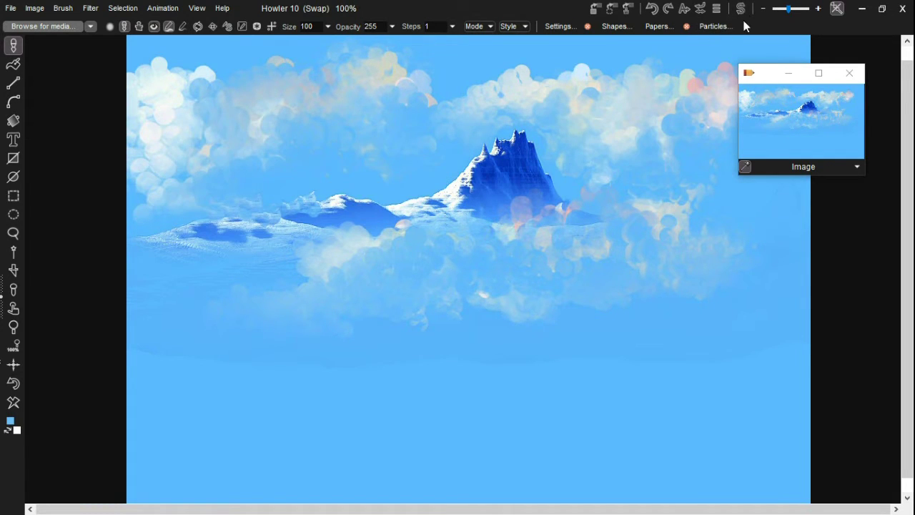
{"action": "left_click", "coordinate": [741, 9]}
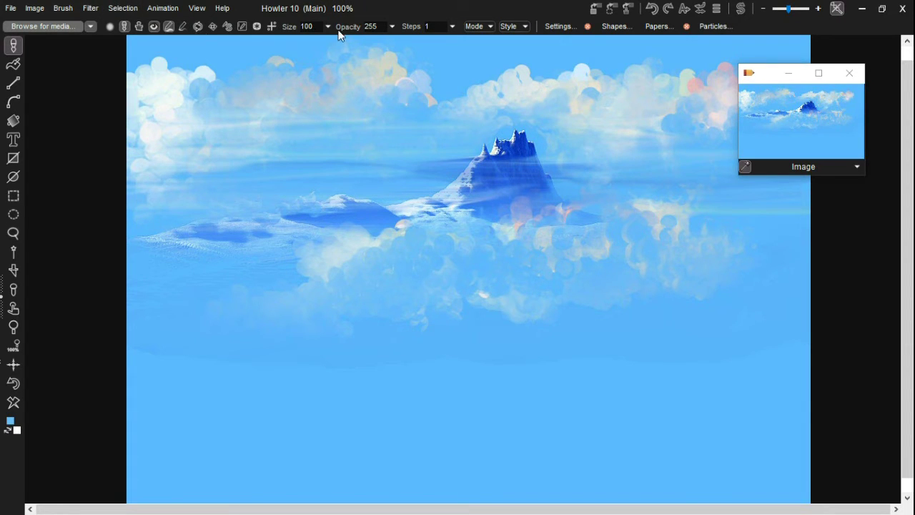
{"action": "left_click", "coordinate": [487, 27]}
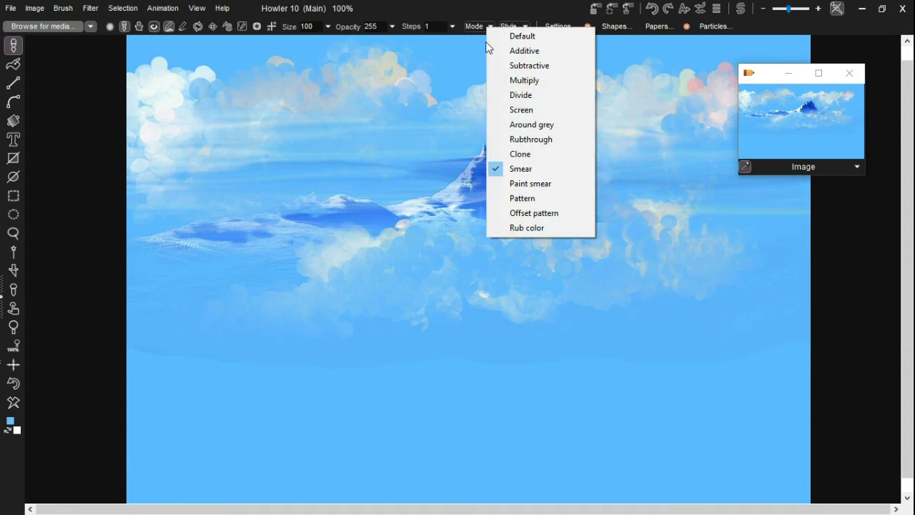
{"action": "left_click", "coordinate": [535, 139]}
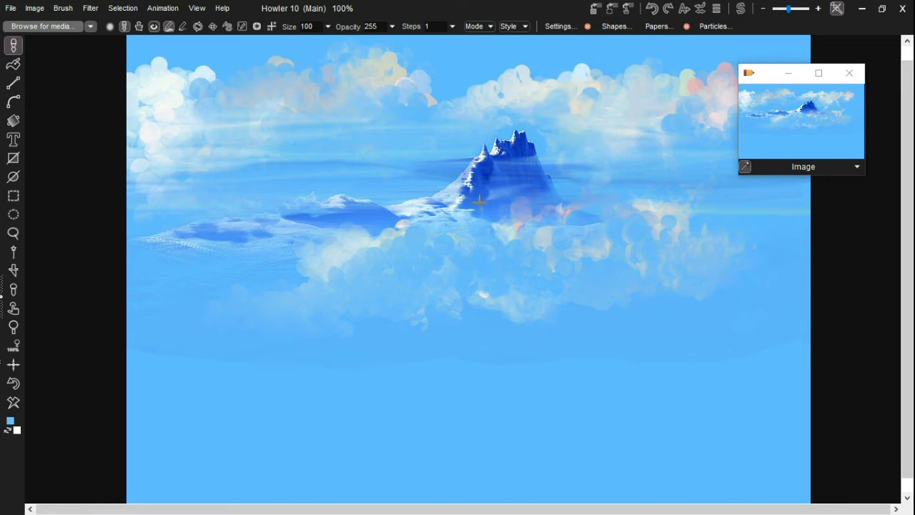
{"action": "mouse_move", "coordinate": [480, 203]}
{"action": "left_mouse_down"}
{"action": "mouse_move", "coordinate": [505, 180]}
{"action": "mouse_move", "coordinate": [511, 155]}
{"action": "mouse_move", "coordinate": [513, 167]}
{"action": "mouse_move", "coordinate": [534, 164]}
{"action": "mouse_move", "coordinate": [525, 158]}
{"action": "mouse_move", "coordinate": [578, 204]}
{"action": "left_mouse_up"}
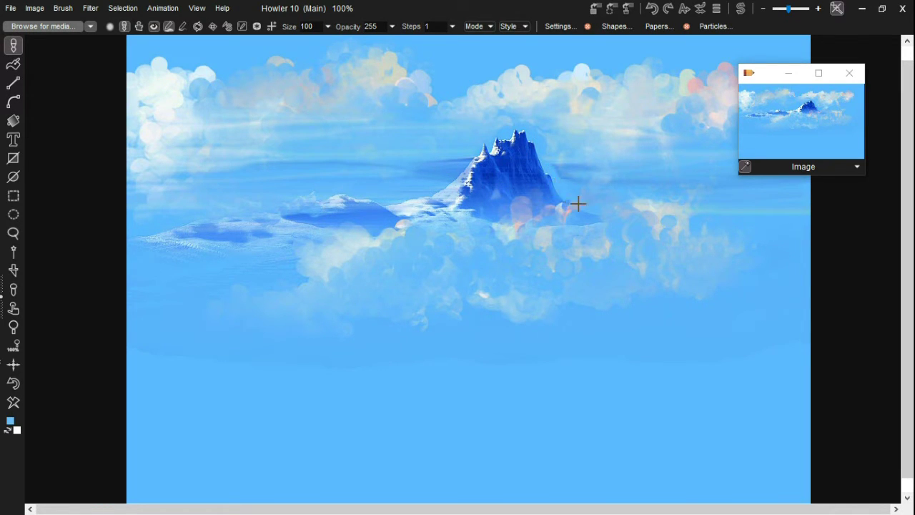
{"action": "mouse_move", "coordinate": [516, 205]}
{"action": "left_mouse_down"}
{"action": "mouse_move", "coordinate": [495, 194]}
{"action": "mouse_move", "coordinate": [447, 213]}
{"action": "mouse_move", "coordinate": [487, 175]}
{"action": "mouse_move", "coordinate": [447, 206]}
{"action": "mouse_move", "coordinate": [445, 194]}
{"action": "mouse_move", "coordinate": [478, 177]}
{"action": "mouse_move", "coordinate": [416, 210]}
{"action": "mouse_move", "coordinate": [367, 220]}
{"action": "mouse_move", "coordinate": [285, 215]}
{"action": "mouse_move", "coordinate": [172, 237]}
{"action": "left_mouse_up"}
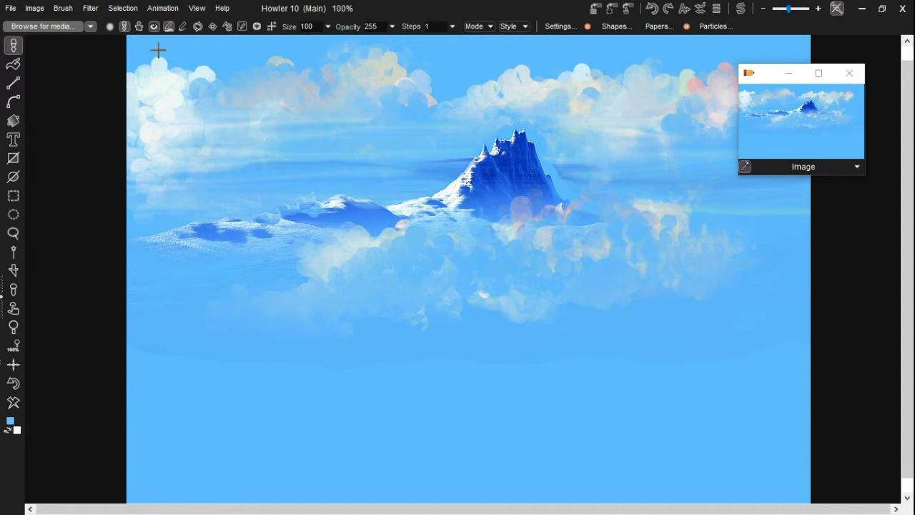
- Soften the rubthrough strokes with Filter > Fade last action
{"action": "left_click", "coordinate": [91, 9]}
{"action": "left_click", "coordinate": [136, 16]}
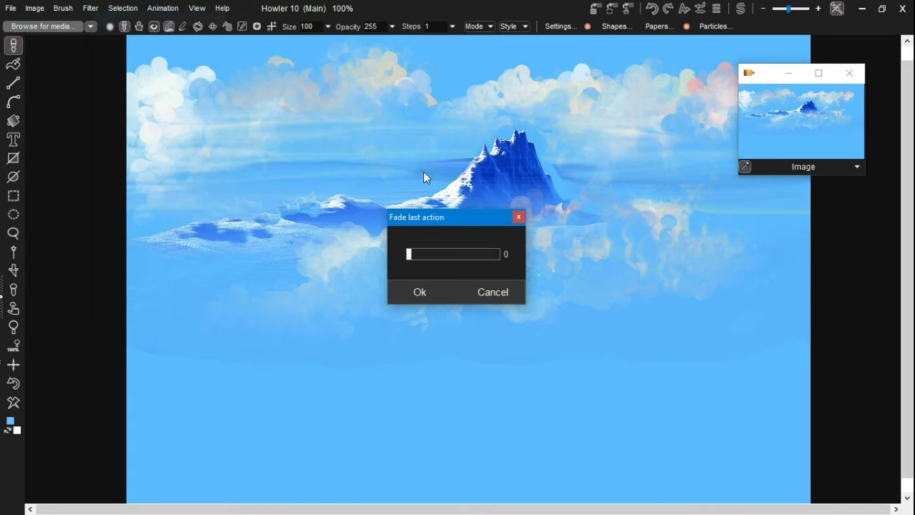
{"action": "mouse_move", "coordinate": [462, 255]}
{"action": "left_mouse_down"}
{"action": "mouse_move", "coordinate": [484, 253]}
{"action": "mouse_move", "coordinate": [450, 253]}
{"action": "mouse_move", "coordinate": [463, 262]}
{"action": "left_mouse_up"}
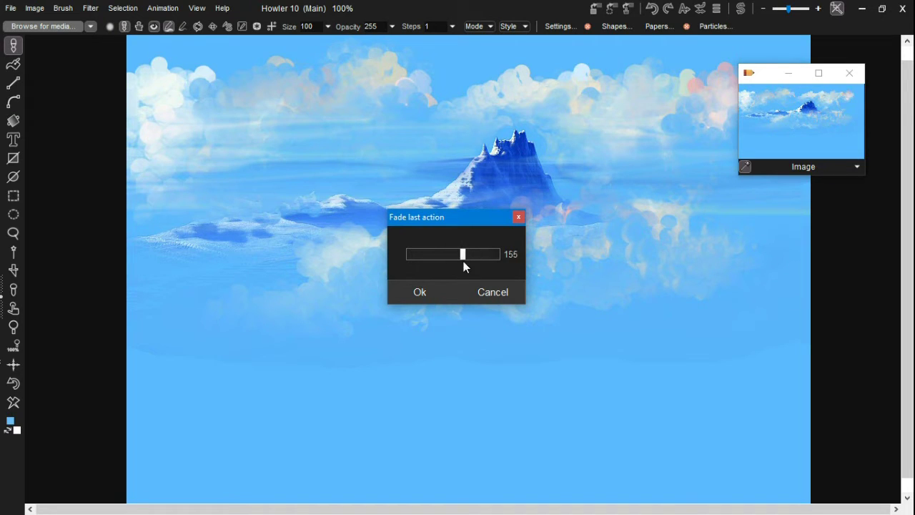
{"action": "left_click", "coordinate": [431, 300]}
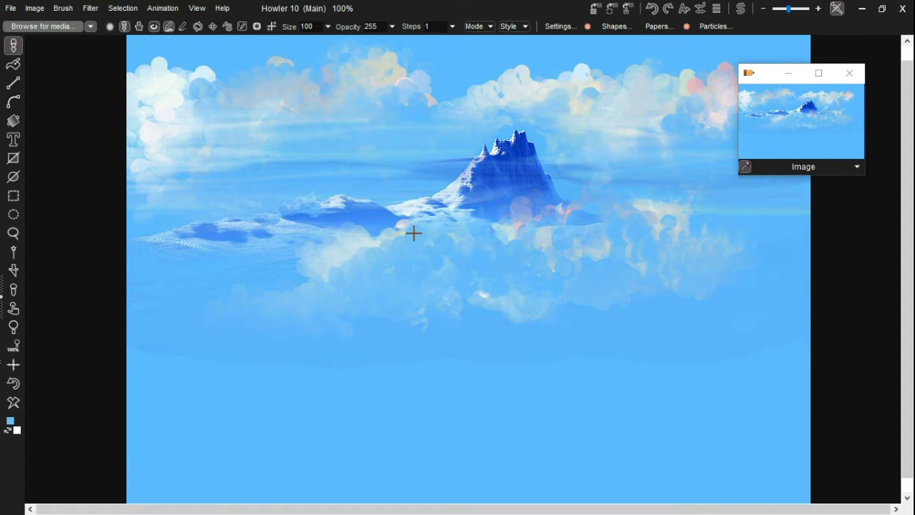
- Rub through more of the mountain's right flank, then fade that action to 122
{"action": "mouse_move", "coordinate": [426, 224]}
{"action": "left_mouse_down"}
{"action": "mouse_move", "coordinate": [468, 188]}
{"action": "mouse_move", "coordinate": [518, 194]}
{"action": "mouse_move", "coordinate": [522, 157]}
{"action": "mouse_move", "coordinate": [543, 213]}
{"action": "left_mouse_up"}
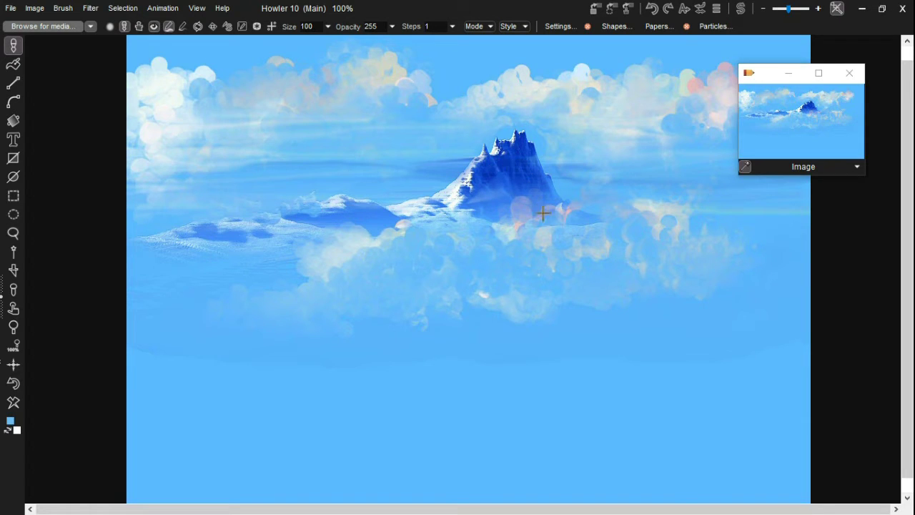
{"action": "left_click_drag", "start_coordinate": [489, 191], "coordinate": [497, 196]}
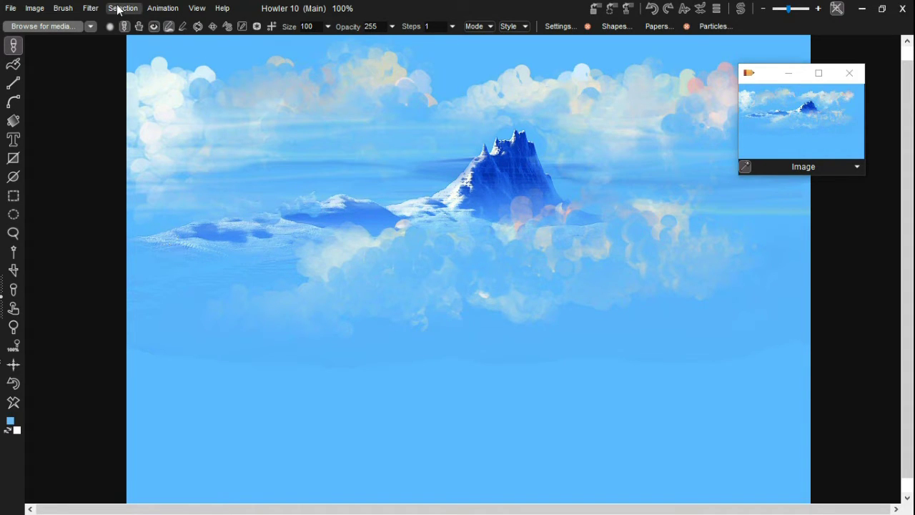
{"action": "left_click", "coordinate": [91, 8]}
{"action": "left_click", "coordinate": [143, 13]}
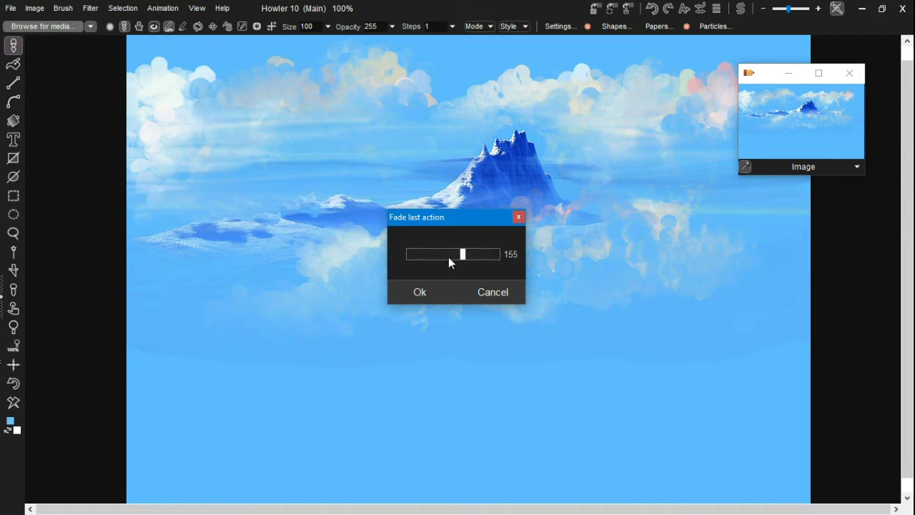
{"action": "left_click_drag", "start_coordinate": [452, 253], "coordinate": [454, 254]}
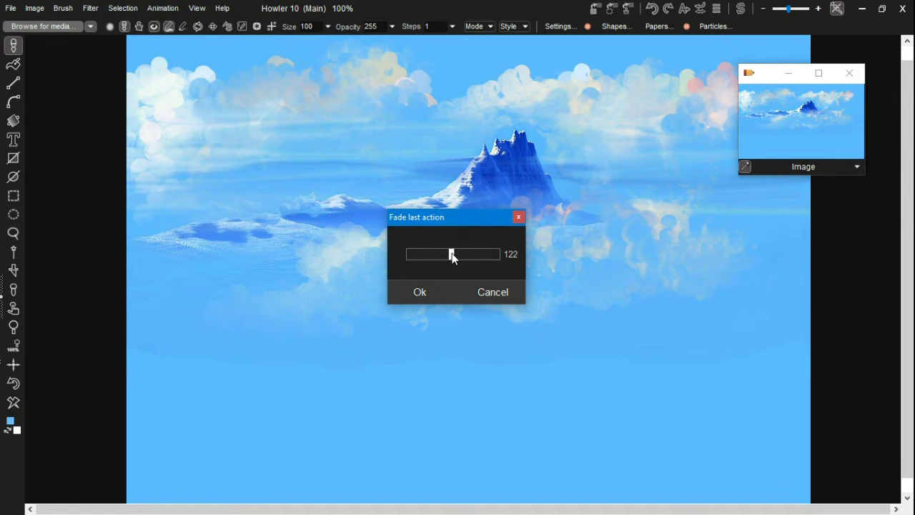
{"action": "left_click", "coordinate": [441, 292]}
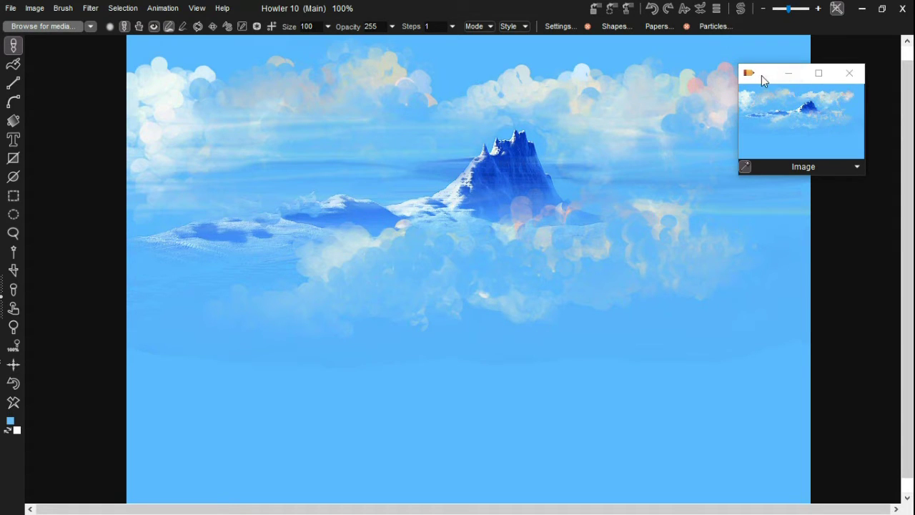
{"action": "left_click_drag", "start_coordinate": [761, 75], "coordinate": [808, 204]}
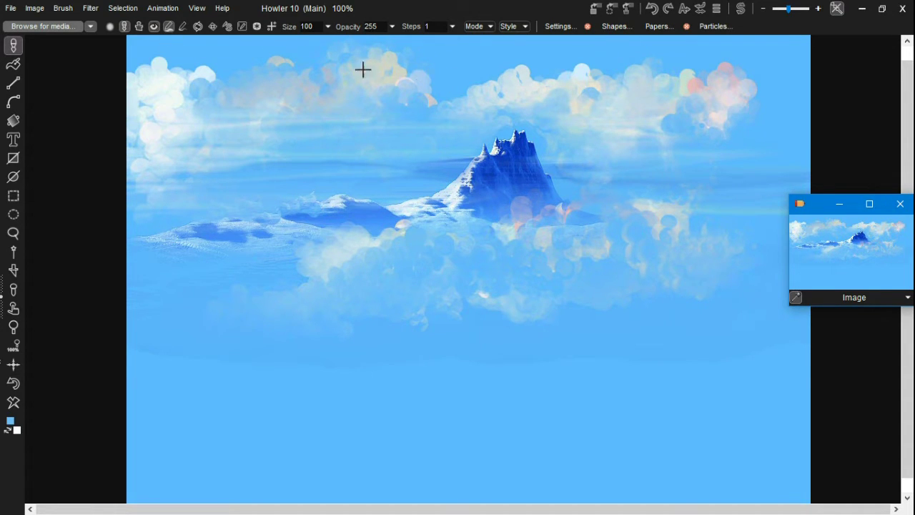
- Look through the Filter menu without applying anything, then open another image preview window
{"action": "left_click", "coordinate": [91, 10]}
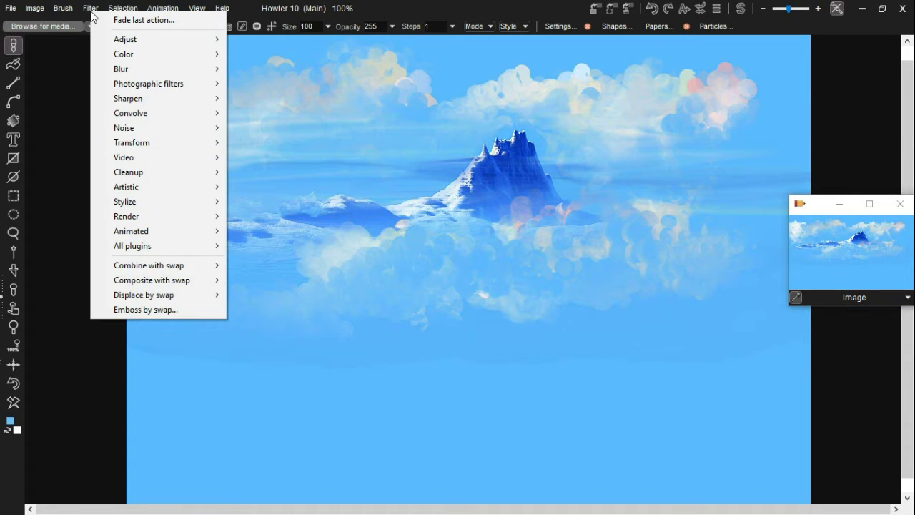
{"action": "left_click", "coordinate": [315, 8]}
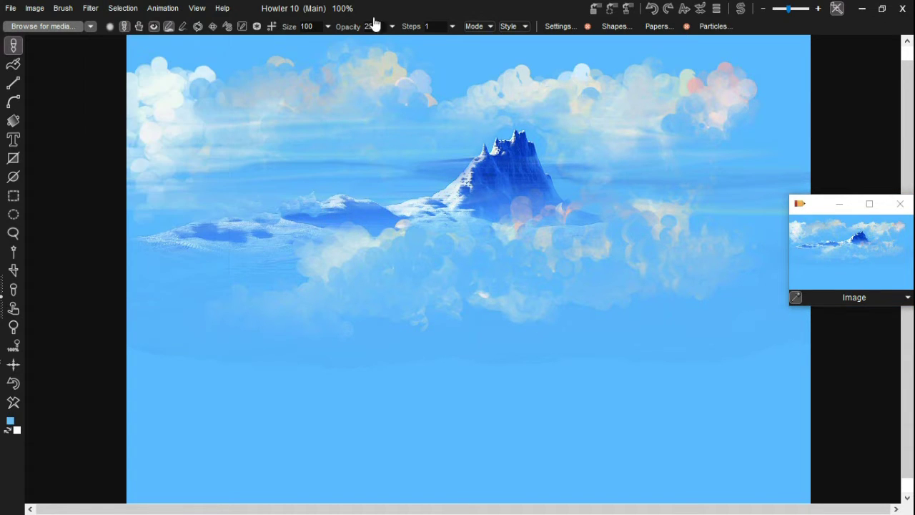
{"action": "left_click", "coordinate": [591, 12]}
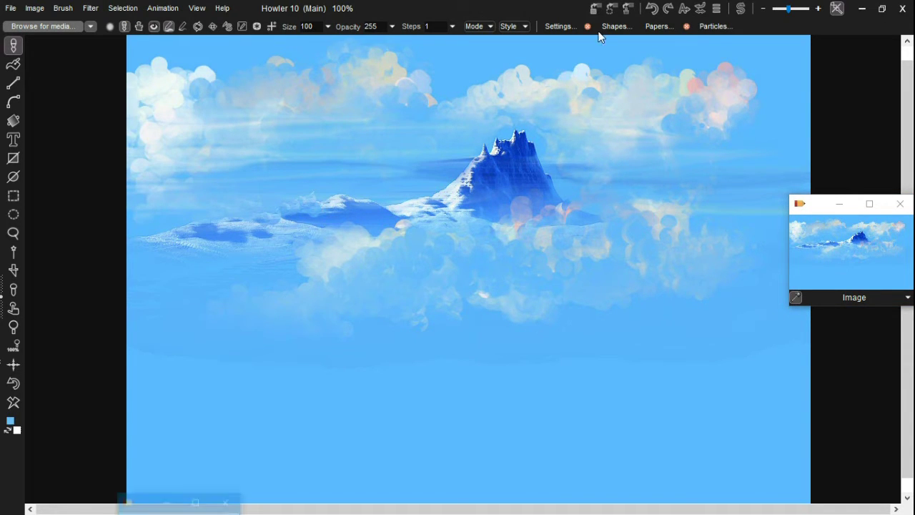
- Restore the new image preview window and stack it below the first at the right
{"action": "double_click", "coordinate": [157, 502]}
{"action": "left_click_drag", "start_coordinate": [160, 484], "coordinate": [675, 177]}
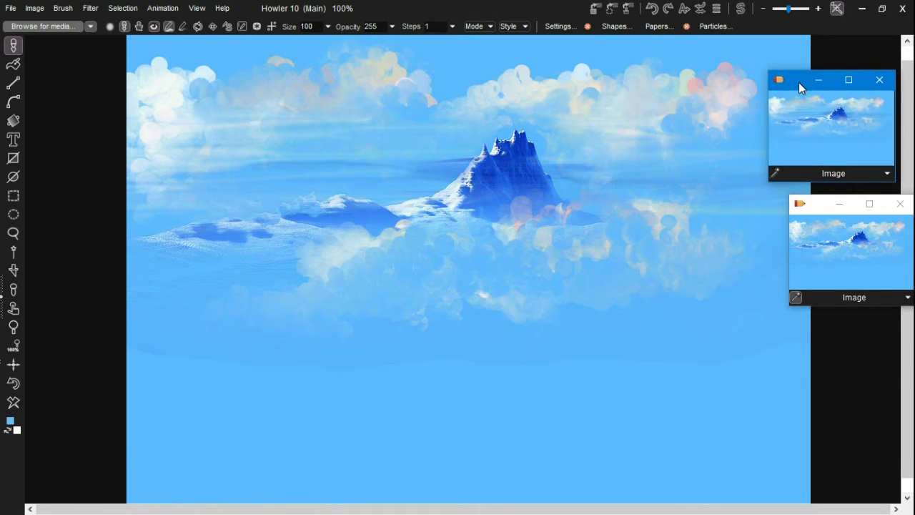
{"action": "left_click_drag", "start_coordinate": [799, 82], "coordinate": [831, 311]}
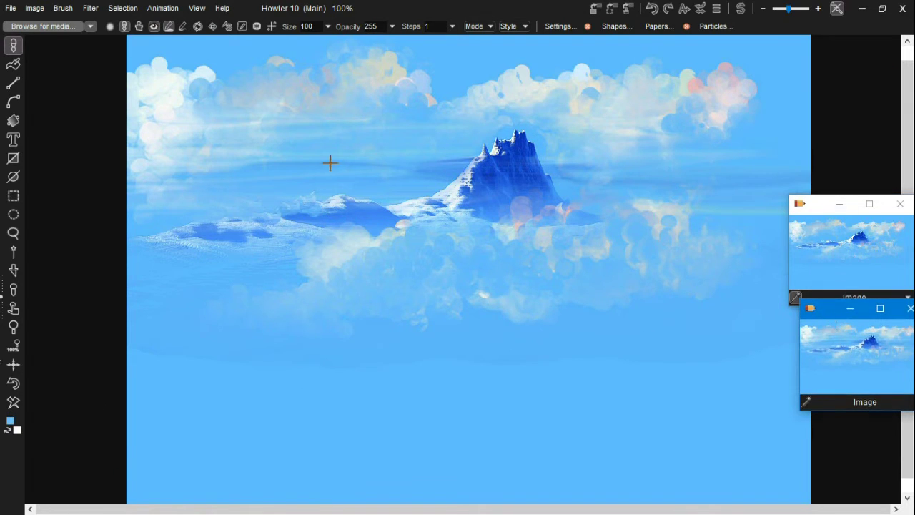
- Lower the painting's saturation to about 99 with Filter > Adjust > Saturation
{"action": "left_click", "coordinate": [89, 9]}
{"action": "mouse_move", "coordinate": [129, 38]}
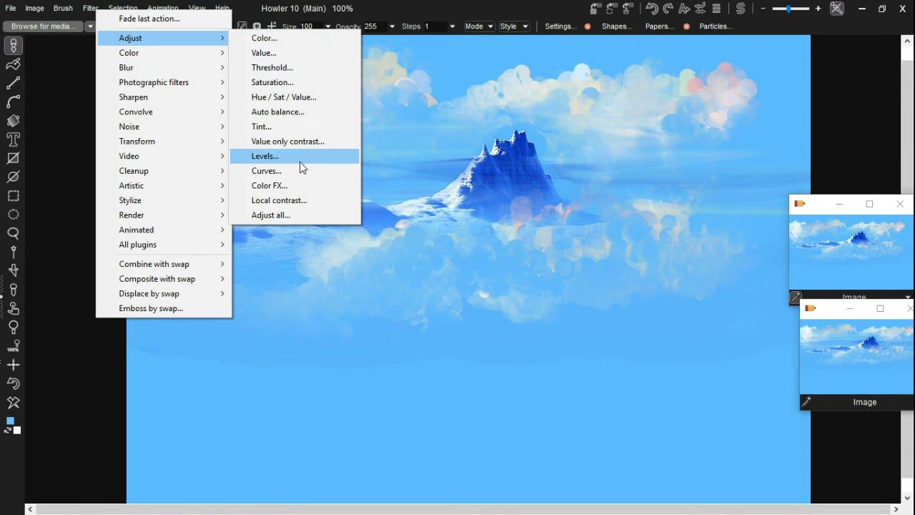
{"action": "left_click", "coordinate": [296, 84]}
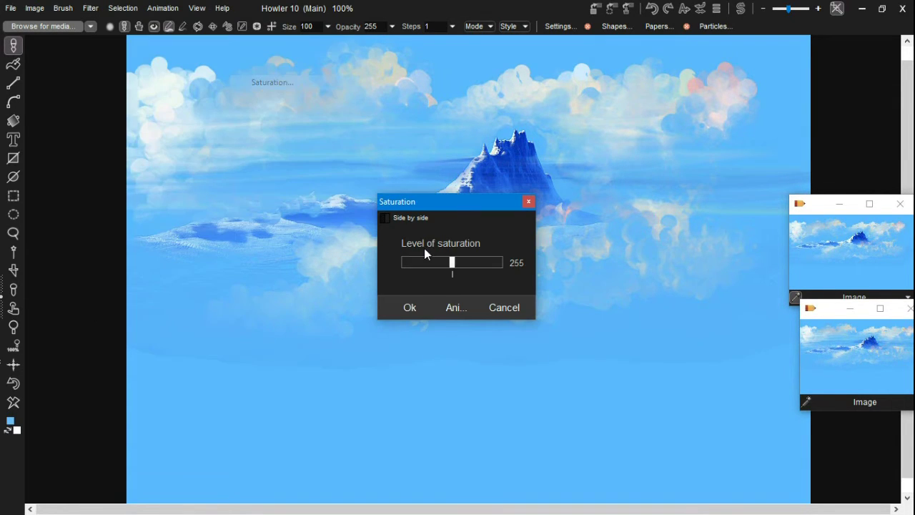
{"action": "left_click_drag", "start_coordinate": [450, 258], "coordinate": [429, 258]}
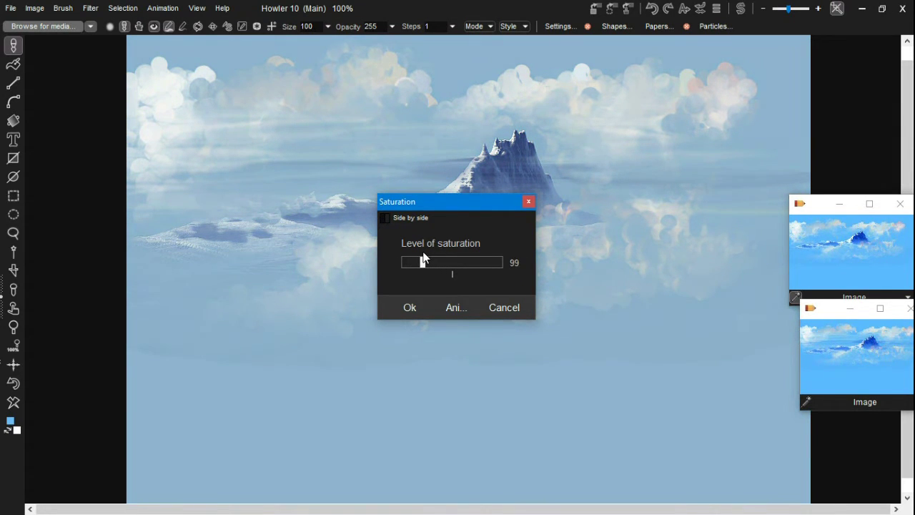
{"action": "left_click", "coordinate": [411, 307]}
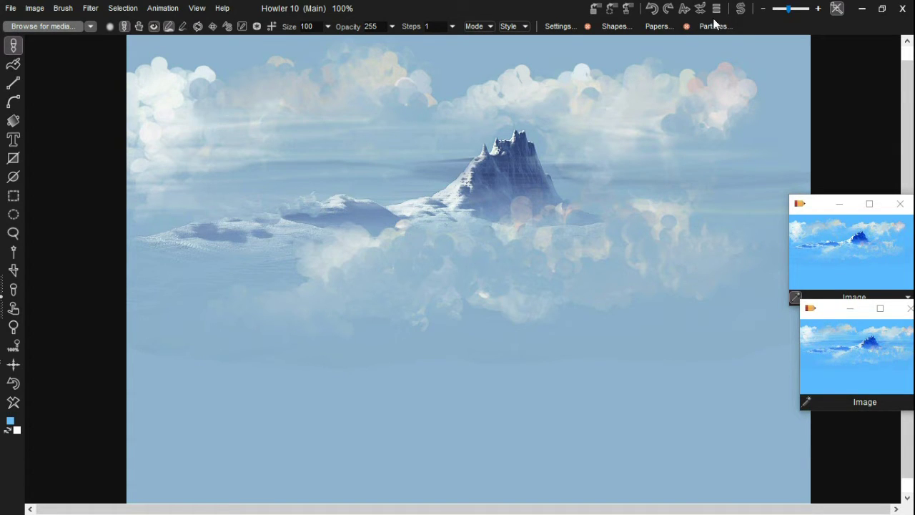
{"action": "left_click", "coordinate": [599, 10]}
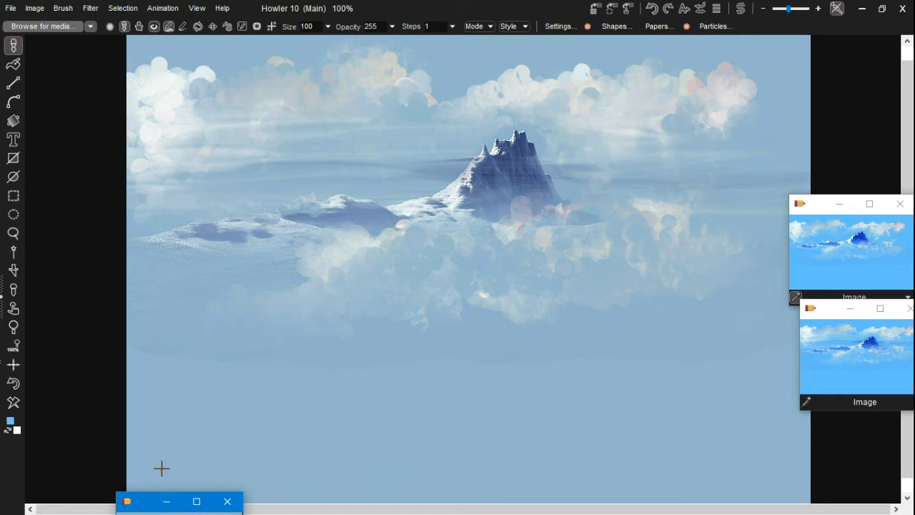
- Place the third preview window at the bottom right and load the Smear 50 brush
{"action": "left_click_drag", "start_coordinate": [150, 504], "coordinate": [814, 405]}
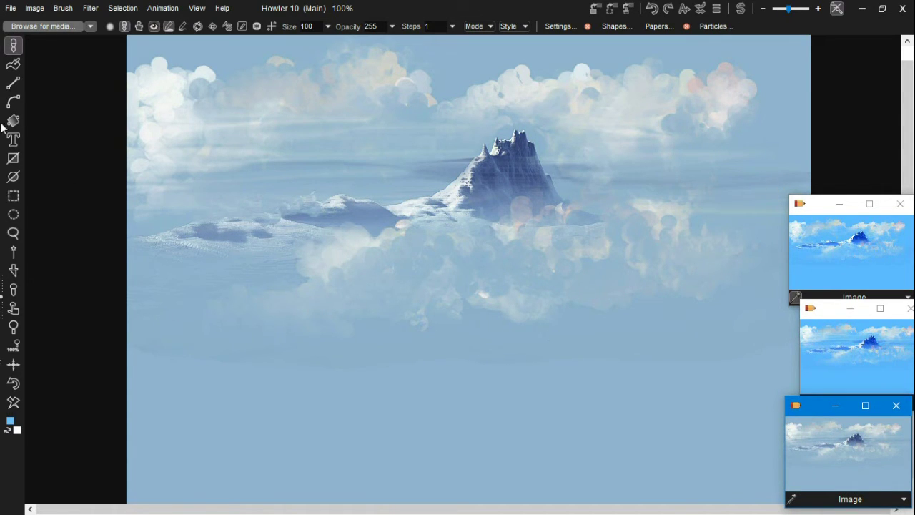
{"action": "left_click", "coordinate": [39, 26]}
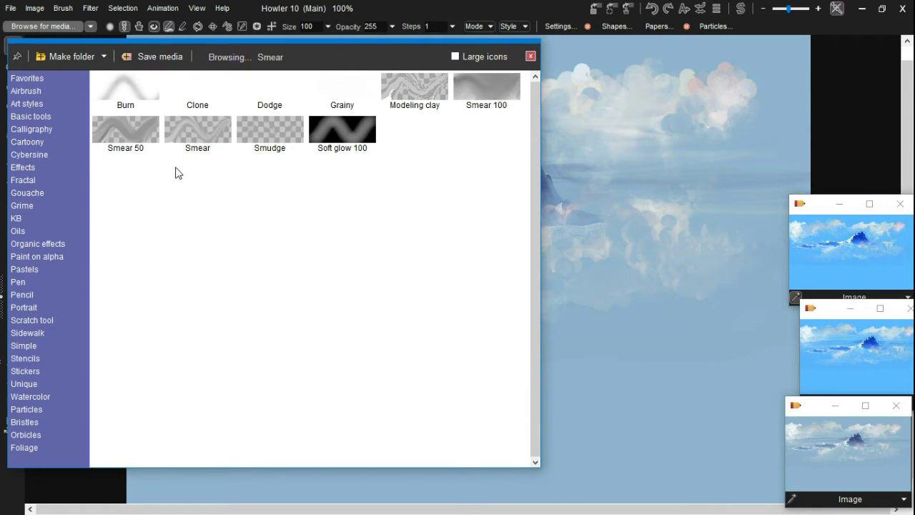
{"action": "double_click", "coordinate": [142, 145]}
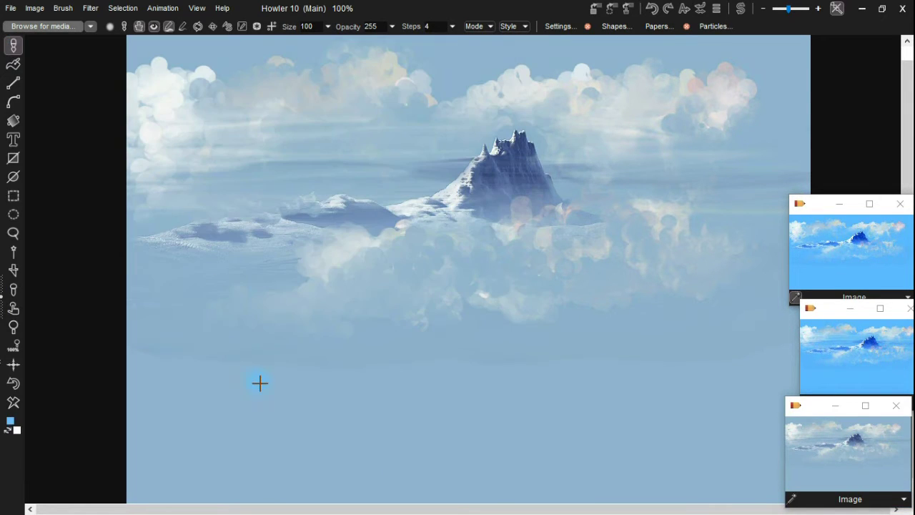
- Try several Smear 50 strokes across the clouds, then undo them
{"action": "left_click_drag", "start_coordinate": [310, 296], "coordinate": [420, 278]}
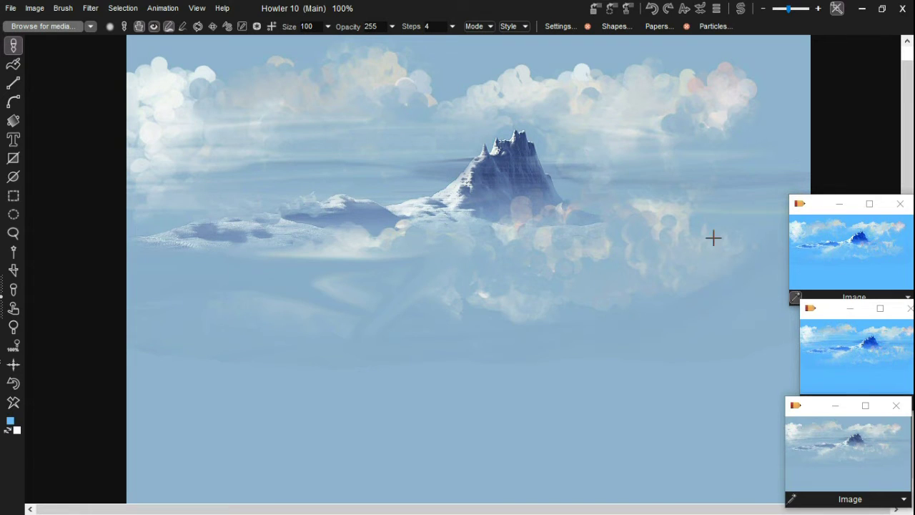
{"action": "mouse_move", "coordinate": [713, 238]}
{"action": "left_mouse_down"}
{"action": "mouse_move", "coordinate": [600, 312]}
{"action": "mouse_move", "coordinate": [239, 294]}
{"action": "mouse_move", "coordinate": [179, 349]}
{"action": "left_mouse_up"}
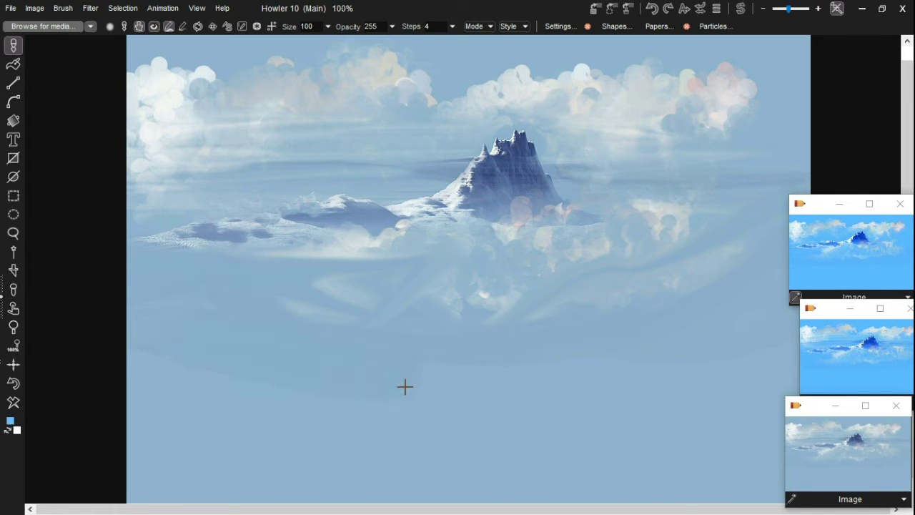
{"action": "mouse_move", "coordinate": [575, 272]}
{"action": "left_mouse_down"}
{"action": "mouse_move", "coordinate": [768, 186]}
{"action": "mouse_move", "coordinate": [578, 307]}
{"action": "mouse_move", "coordinate": [470, 423]}
{"action": "mouse_move", "coordinate": [782, 126]}
{"action": "left_mouse_up"}
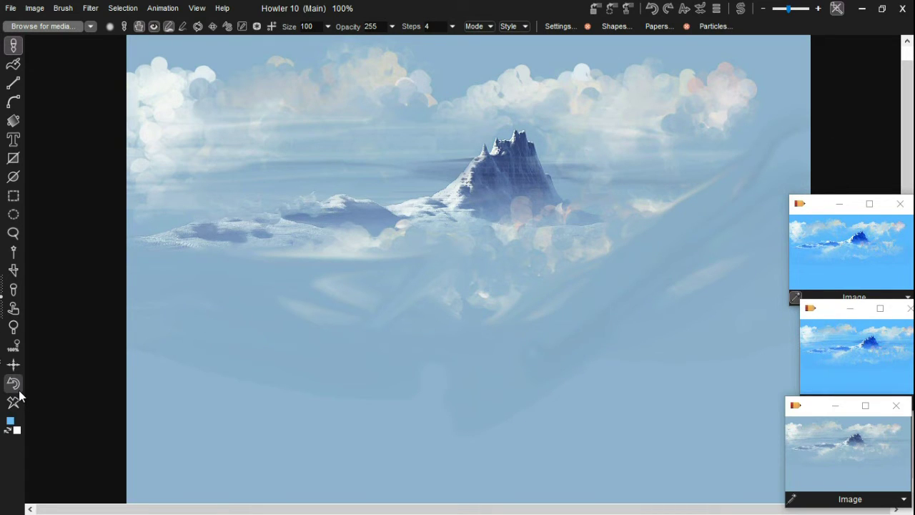
{"action": "key", "text": "ctrl+z"}
{"action": "key", "text": "ctrl+z"}
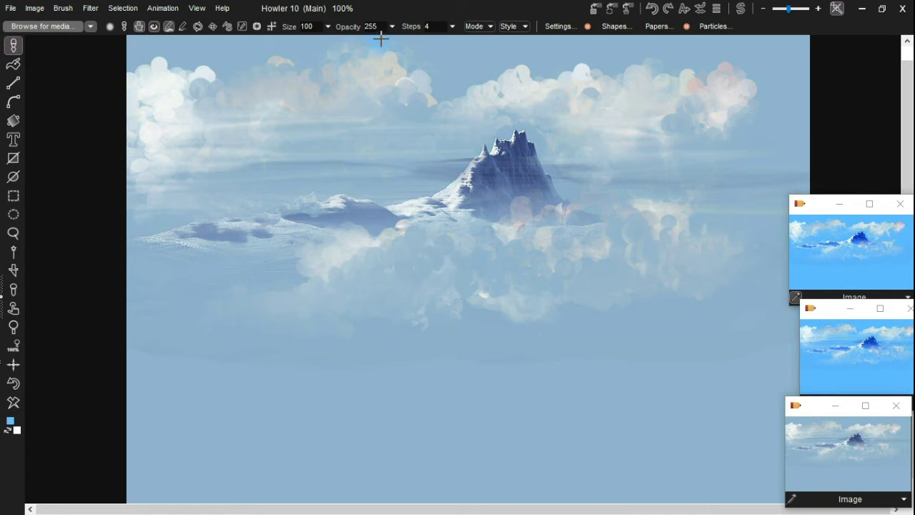
- Switch to Paint smear mode with dark olive #464A2A and smear it across the lower left
{"action": "left_click", "coordinate": [491, 26]}
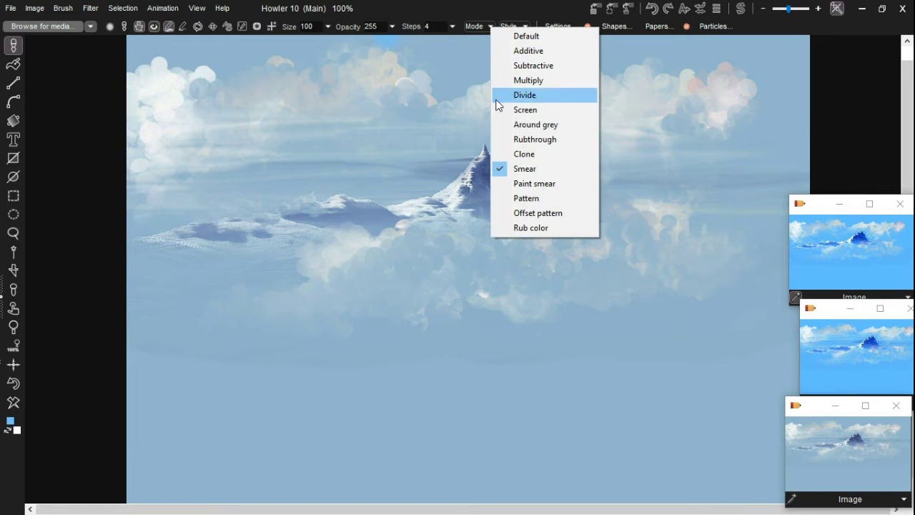
{"action": "left_click", "coordinate": [543, 182]}
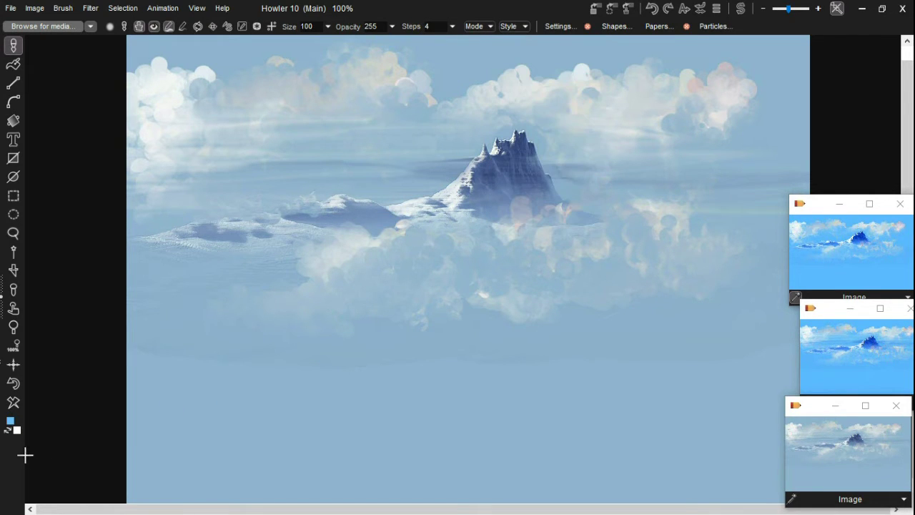
{"action": "left_click", "coordinate": [12, 422]}
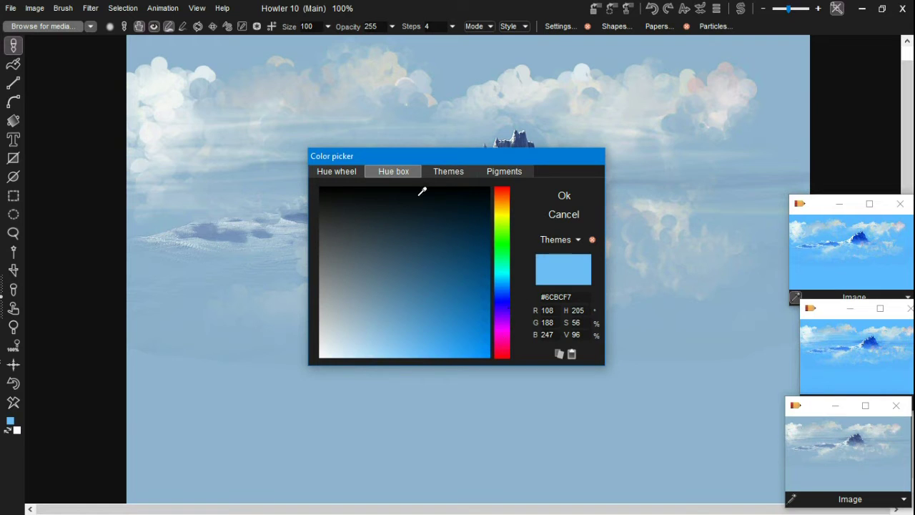
{"action": "left_click", "coordinate": [463, 317]}
{"action": "left_click", "coordinate": [502, 278]}
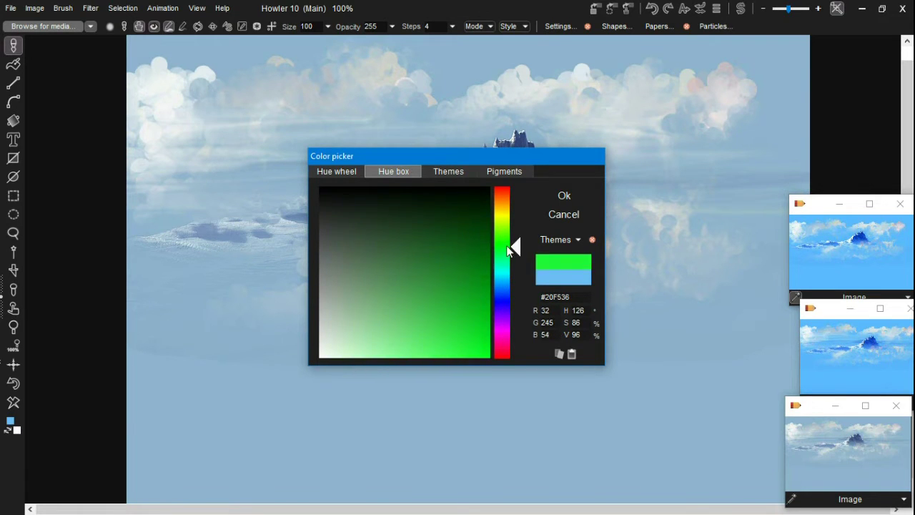
{"action": "left_click_drag", "start_coordinate": [507, 250], "coordinate": [507, 223]}
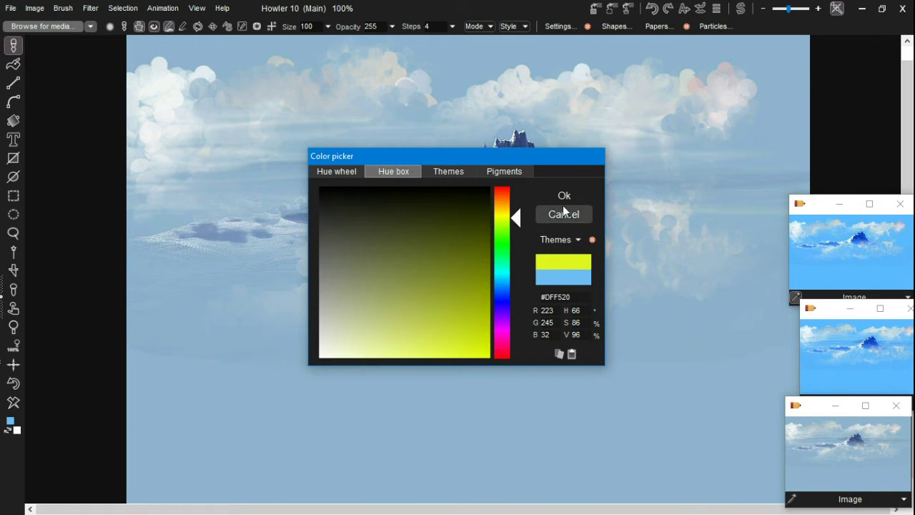
{"action": "left_click_drag", "start_coordinate": [445, 197], "coordinate": [398, 232]}
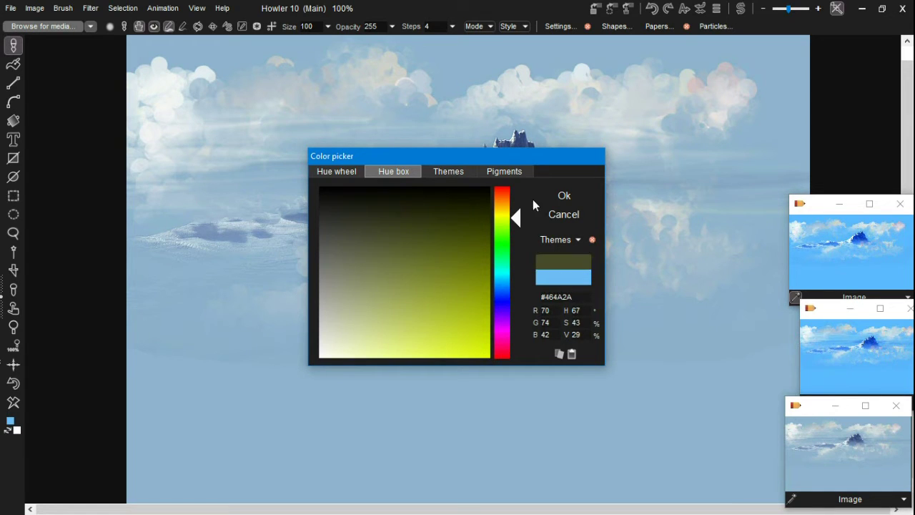
{"action": "left_click", "coordinate": [565, 195]}
{"action": "mouse_move", "coordinate": [286, 357]}
{"action": "left_mouse_down"}
{"action": "mouse_move", "coordinate": [241, 325]}
{"action": "mouse_move", "coordinate": [245, 313]}
{"action": "mouse_move", "coordinate": [429, 364]}
{"action": "mouse_move", "coordinate": [225, 345]}
{"action": "mouse_move", "coordinate": [439, 358]}
{"action": "mouse_move", "coordinate": [180, 270]}
{"action": "mouse_move", "coordinate": [341, 341]}
{"action": "mouse_move", "coordinate": [475, 334]}
{"action": "mouse_move", "coordinate": [237, 332]}
{"action": "mouse_move", "coordinate": [542, 360]}
{"action": "mouse_move", "coordinate": [329, 304]}
{"action": "mouse_move", "coordinate": [211, 250]}
{"action": "mouse_move", "coordinate": [531, 342]}
{"action": "mouse_move", "coordinate": [179, 263]}
{"action": "mouse_move", "coordinate": [130, 242]}
{"action": "left_mouse_up"}
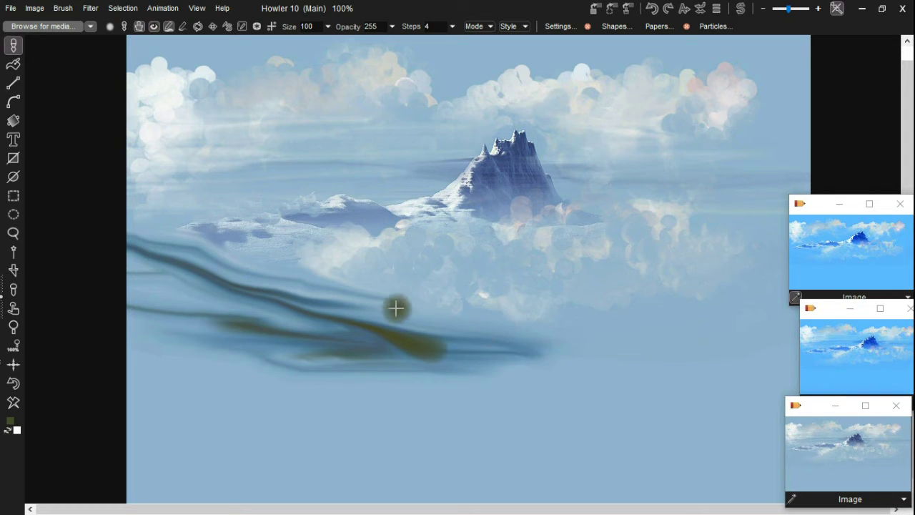
- Smear olive paint into wave streaks rising toward the right, undoing unsatisfying strokes
{"action": "mouse_move", "coordinate": [446, 314]}
{"action": "left_mouse_down"}
{"action": "mouse_move", "coordinate": [572, 284]}
{"action": "mouse_move", "coordinate": [783, 208]}
{"action": "left_mouse_up"}
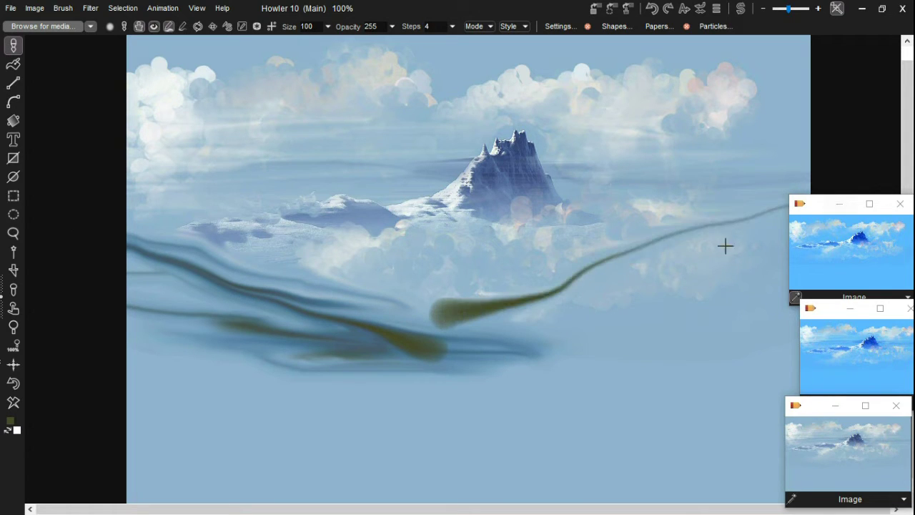
{"action": "mouse_move", "coordinate": [726, 246]}
{"action": "left_mouse_down"}
{"action": "mouse_move", "coordinate": [471, 317]}
{"action": "mouse_move", "coordinate": [730, 254]}
{"action": "mouse_move", "coordinate": [810, 222]}
{"action": "mouse_move", "coordinate": [499, 341]}
{"action": "mouse_move", "coordinate": [519, 321]}
{"action": "mouse_move", "coordinate": [346, 319]}
{"action": "mouse_move", "coordinate": [522, 301]}
{"action": "mouse_move", "coordinate": [431, 292]}
{"action": "mouse_move", "coordinate": [818, 193]}
{"action": "mouse_move", "coordinate": [639, 234]}
{"action": "mouse_move", "coordinate": [653, 206]}
{"action": "mouse_move", "coordinate": [767, 177]}
{"action": "mouse_move", "coordinate": [525, 311]}
{"action": "mouse_move", "coordinate": [693, 227]}
{"action": "mouse_move", "coordinate": [753, 225]}
{"action": "mouse_move", "coordinate": [728, 222]}
{"action": "left_mouse_up"}
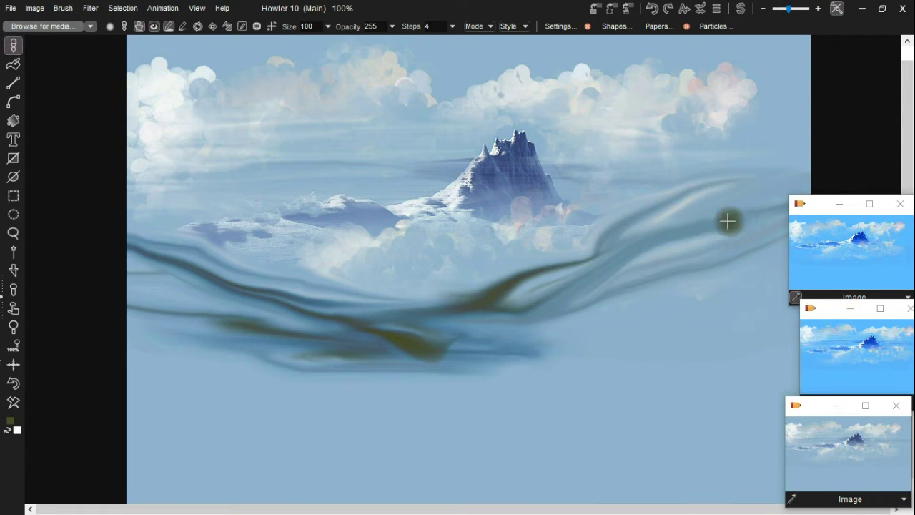
{"action": "left_click", "coordinate": [13, 383]}
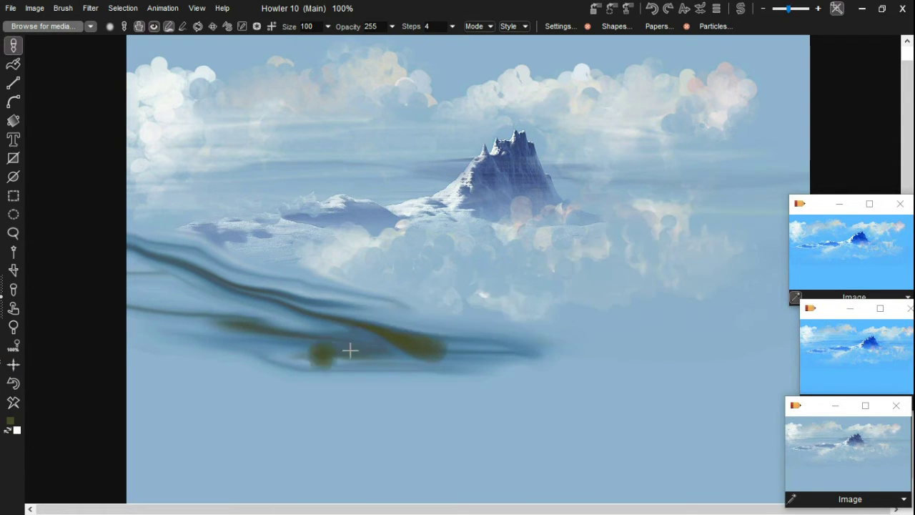
{"action": "mouse_move", "coordinate": [350, 349]}
{"action": "left_mouse_down"}
{"action": "mouse_move", "coordinate": [425, 352]}
{"action": "mouse_move", "coordinate": [430, 312]}
{"action": "mouse_move", "coordinate": [556, 316]}
{"action": "mouse_move", "coordinate": [548, 328]}
{"action": "mouse_move", "coordinate": [464, 326]}
{"action": "mouse_move", "coordinate": [484, 305]}
{"action": "mouse_move", "coordinate": [680, 263]}
{"action": "mouse_move", "coordinate": [781, 223]}
{"action": "mouse_move", "coordinate": [575, 295]}
{"action": "mouse_move", "coordinate": [680, 274]}
{"action": "mouse_move", "coordinate": [667, 243]}
{"action": "mouse_move", "coordinate": [784, 245]}
{"action": "mouse_move", "coordinate": [649, 247]}
{"action": "mouse_move", "coordinate": [795, 233]}
{"action": "mouse_move", "coordinate": [732, 225]}
{"action": "mouse_move", "coordinate": [673, 243]}
{"action": "mouse_move", "coordinate": [771, 228]}
{"action": "mouse_move", "coordinate": [715, 218]}
{"action": "mouse_move", "coordinate": [735, 207]}
{"action": "mouse_move", "coordinate": [835, 229]}
{"action": "mouse_move", "coordinate": [792, 227]}
{"action": "mouse_move", "coordinate": [720, 253]}
{"action": "mouse_move", "coordinate": [582, 338]}
{"action": "mouse_move", "coordinate": [608, 303]}
{"action": "mouse_move", "coordinate": [574, 282]}
{"action": "mouse_move", "coordinate": [739, 195]}
{"action": "mouse_move", "coordinate": [835, 170]}
{"action": "left_mouse_up"}
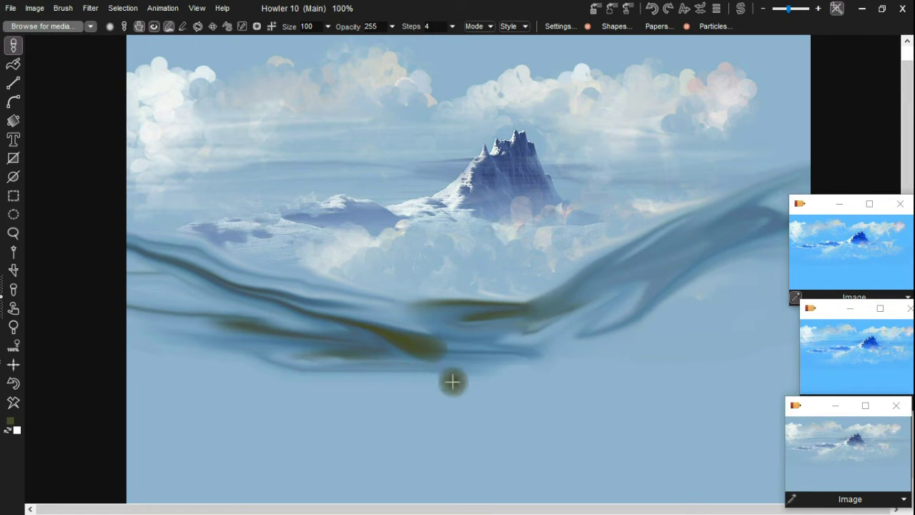
{"action": "mouse_move", "coordinate": [451, 380]}
{"action": "left_mouse_down"}
{"action": "mouse_move", "coordinate": [404, 384]}
{"action": "mouse_move", "coordinate": [456, 393]}
{"action": "mouse_move", "coordinate": [443, 425]}
{"action": "mouse_move", "coordinate": [700, 437]}
{"action": "mouse_move", "coordinate": [408, 356]}
{"action": "mouse_move", "coordinate": [696, 420]}
{"action": "mouse_move", "coordinate": [736, 440]}
{"action": "mouse_move", "coordinate": [257, 452]}
{"action": "mouse_move", "coordinate": [145, 507]}
{"action": "mouse_move", "coordinate": [239, 452]}
{"action": "mouse_move", "coordinate": [524, 356]}
{"action": "mouse_move", "coordinate": [409, 409]}
{"action": "left_mouse_up"}
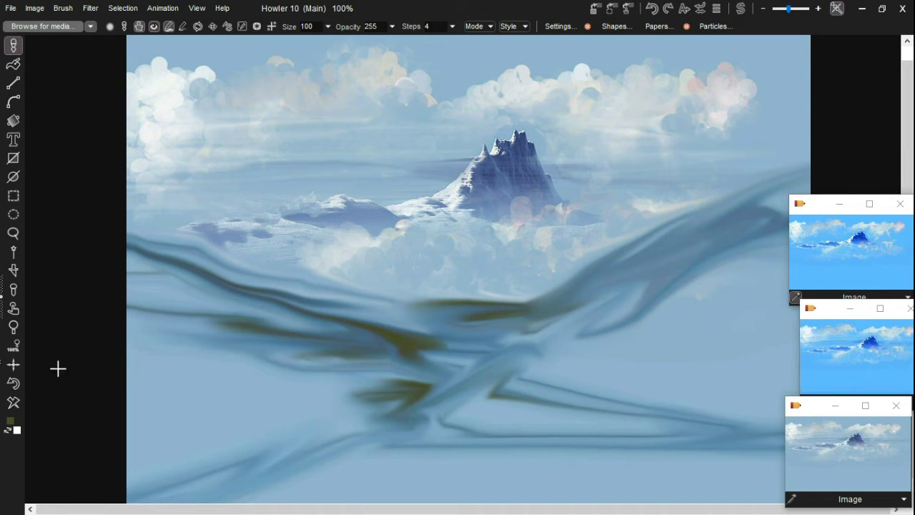
{"action": "left_click", "coordinate": [19, 387]}
- Extend the olive smears to the right edge and across the middle of the lower canvas
{"action": "mouse_move", "coordinate": [491, 374]}
{"action": "left_mouse_down"}
{"action": "mouse_move", "coordinate": [615, 413]}
{"action": "mouse_move", "coordinate": [721, 432]}
{"action": "mouse_move", "coordinate": [260, 484]}
{"action": "mouse_move", "coordinate": [258, 459]}
{"action": "mouse_move", "coordinate": [756, 393]}
{"action": "mouse_move", "coordinate": [865, 426]}
{"action": "left_mouse_up"}
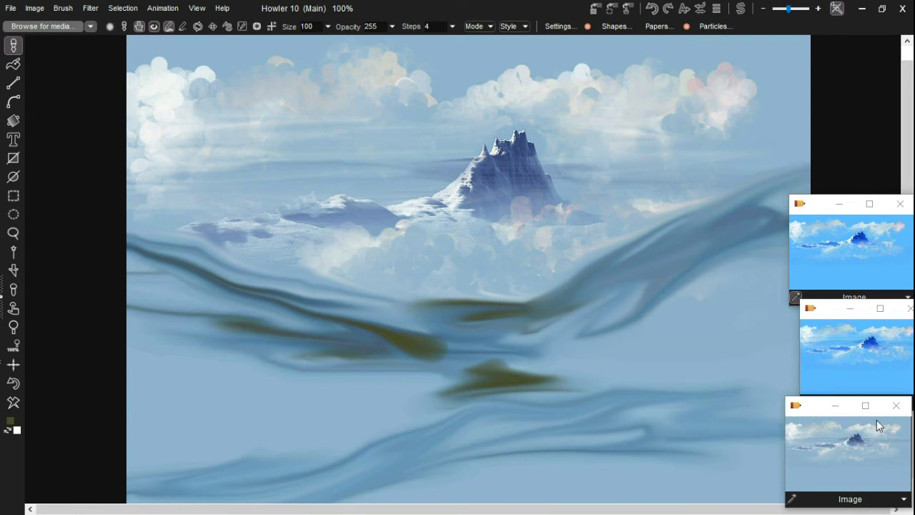
{"action": "mouse_move", "coordinate": [584, 425]}
{"action": "left_mouse_down"}
{"action": "mouse_move", "coordinate": [441, 404]}
{"action": "mouse_move", "coordinate": [582, 411]}
{"action": "mouse_move", "coordinate": [690, 451]}
{"action": "left_mouse_up"}
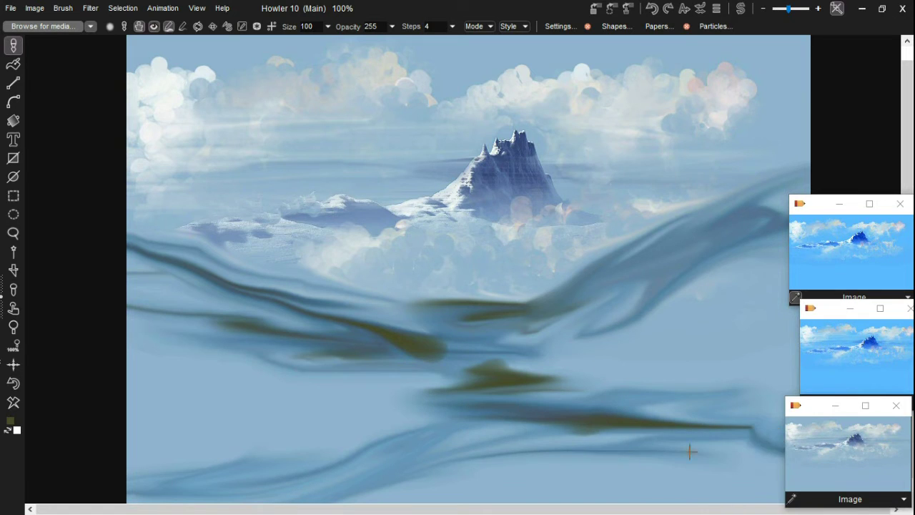
{"action": "mouse_move", "coordinate": [319, 316]}
{"action": "left_mouse_down"}
{"action": "mouse_move", "coordinate": [555, 355]}
{"action": "mouse_move", "coordinate": [496, 361]}
{"action": "mouse_move", "coordinate": [675, 381]}
{"action": "mouse_move", "coordinate": [296, 322]}
{"action": "mouse_move", "coordinate": [186, 285]}
{"action": "left_mouse_up"}
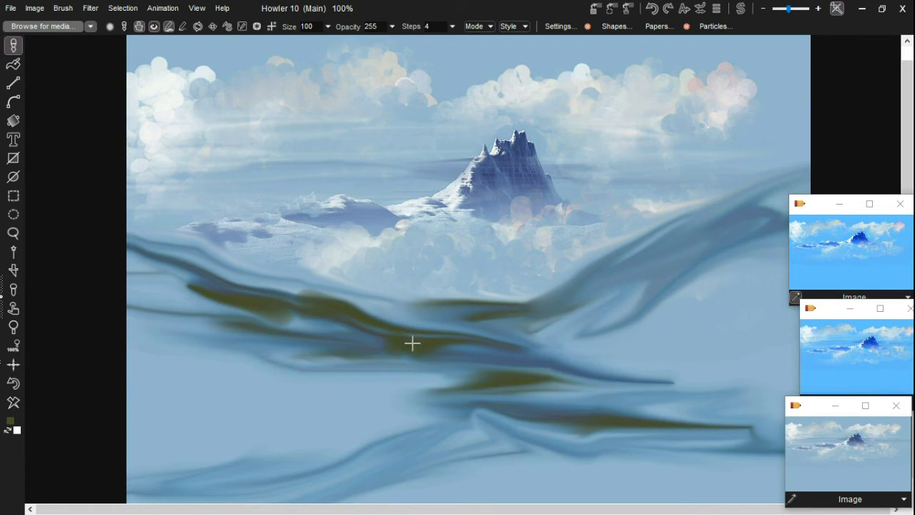
{"action": "mouse_move", "coordinate": [412, 343]}
{"action": "left_mouse_down"}
{"action": "mouse_move", "coordinate": [349, 276]}
{"action": "mouse_move", "coordinate": [384, 291]}
{"action": "mouse_move", "coordinate": [386, 305]}
{"action": "mouse_move", "coordinate": [173, 264]}
{"action": "mouse_move", "coordinate": [399, 285]}
{"action": "mouse_move", "coordinate": [435, 265]}
{"action": "mouse_move", "coordinate": [525, 272]}
{"action": "mouse_move", "coordinate": [426, 255]}
{"action": "mouse_move", "coordinate": [571, 246]}
{"action": "mouse_move", "coordinate": [478, 240]}
{"action": "mouse_move", "coordinate": [590, 236]}
{"action": "mouse_move", "coordinate": [444, 272]}
{"action": "left_mouse_up"}
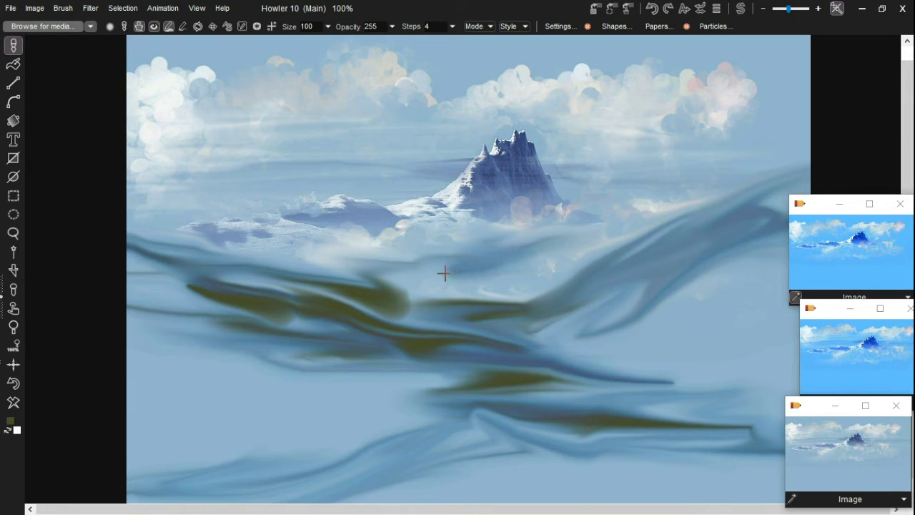
{"action": "key", "text": "ctrl+z"}
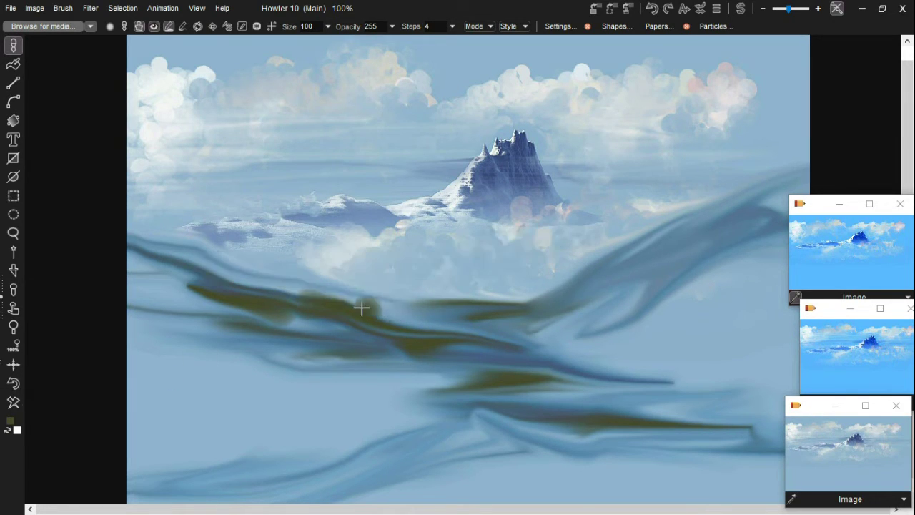
{"action": "mouse_move", "coordinate": [254, 277]}
{"action": "left_mouse_down"}
{"action": "mouse_move", "coordinate": [531, 272]}
{"action": "mouse_move", "coordinate": [435, 259]}
{"action": "mouse_move", "coordinate": [555, 259]}
{"action": "mouse_move", "coordinate": [588, 247]}
{"action": "mouse_move", "coordinate": [512, 244]}
{"action": "mouse_move", "coordinate": [566, 231]}
{"action": "mouse_move", "coordinate": [617, 253]}
{"action": "mouse_move", "coordinate": [613, 316]}
{"action": "mouse_move", "coordinate": [628, 321]}
{"action": "mouse_move", "coordinate": [593, 281]}
{"action": "left_mouse_up"}
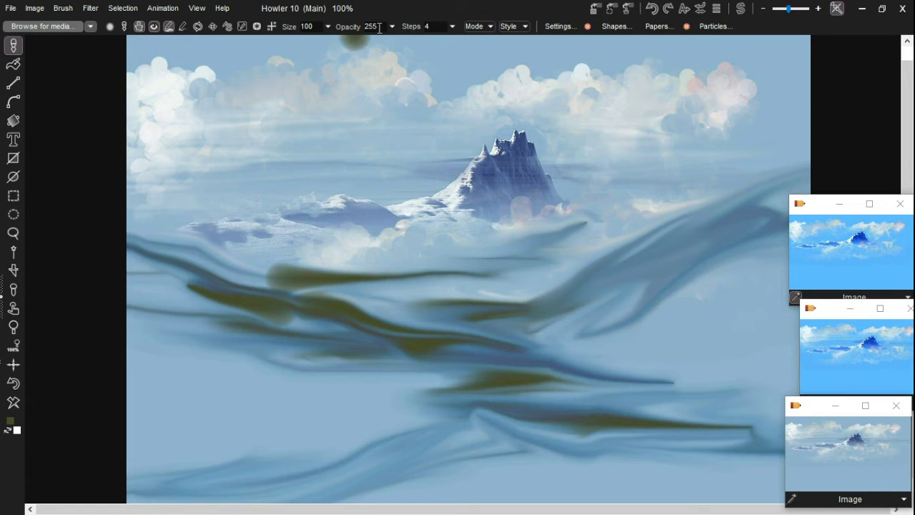
{"action": "left_click", "coordinate": [469, 30]}
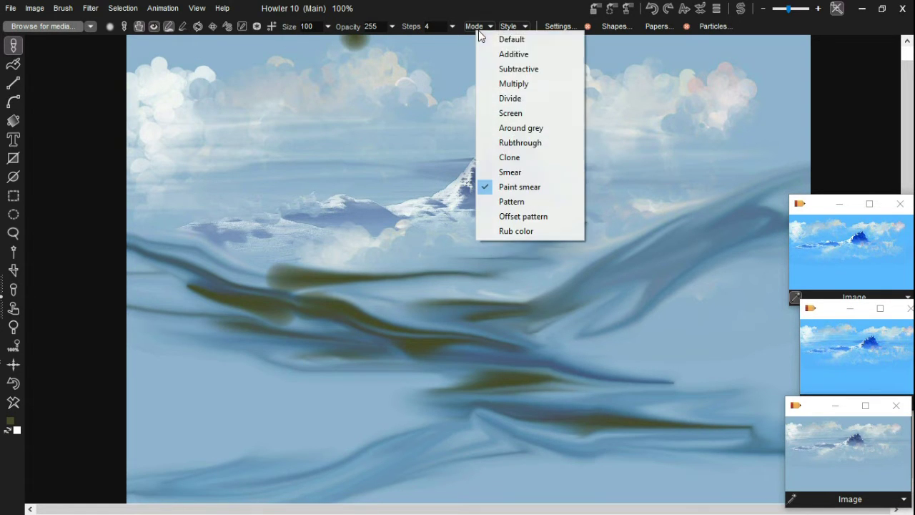
- Set Rubthrough paint mode, undo a test stroke, and check the swap image and undo history
{"action": "left_click", "coordinate": [541, 148]}
{"action": "left_click_drag", "start_coordinate": [530, 228], "coordinate": [587, 210]}
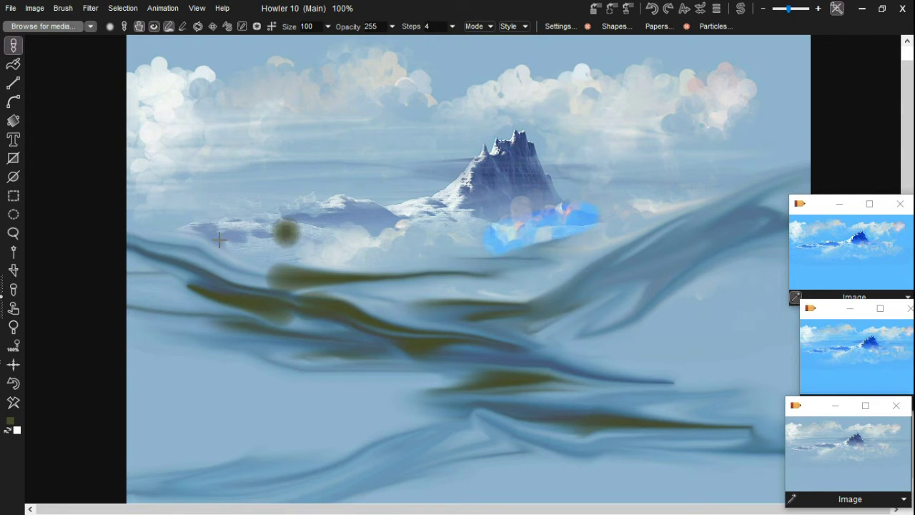
{"action": "left_click", "coordinate": [12, 387]}
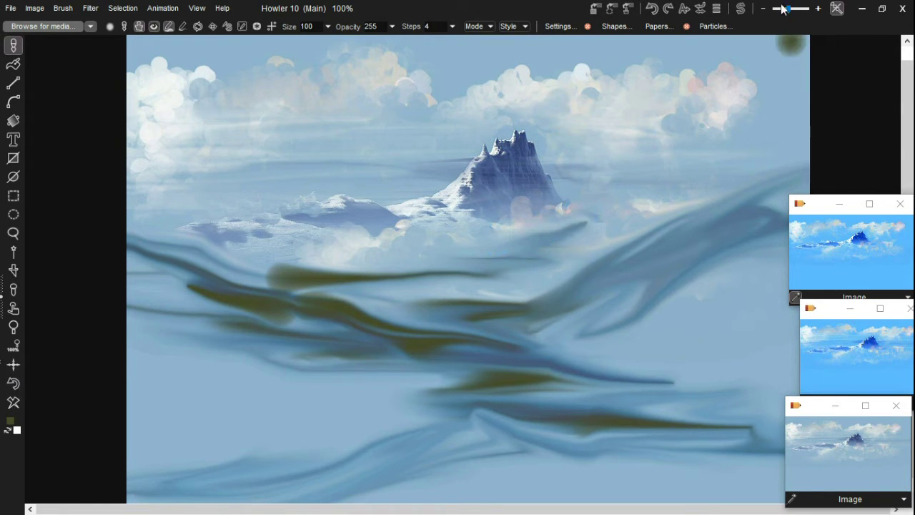
{"action": "left_click", "coordinate": [740, 8]}
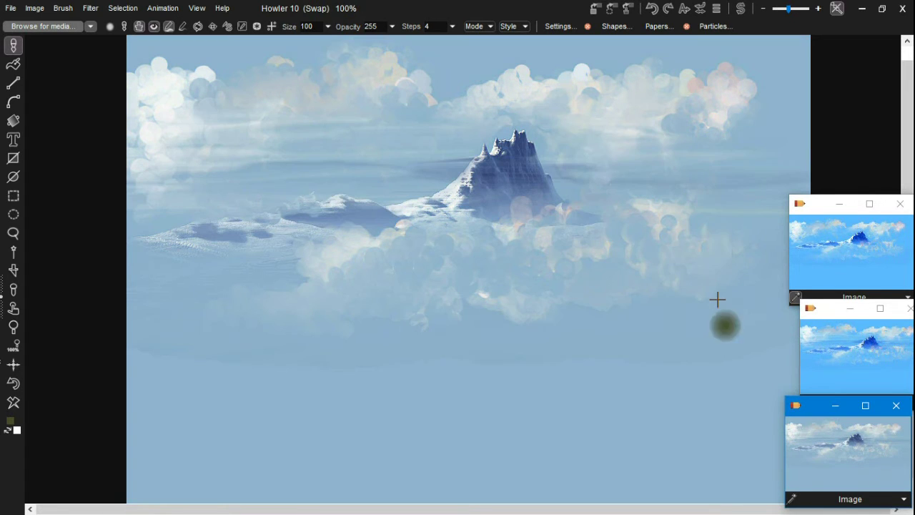
{"action": "left_click", "coordinate": [718, 9]}
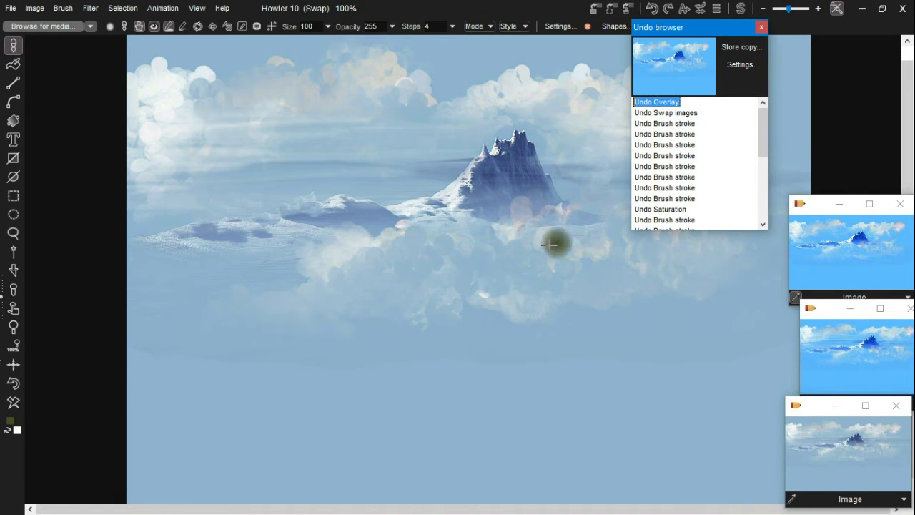
{"action": "left_click", "coordinate": [762, 27]}
{"action": "left_click", "coordinate": [741, 8]}
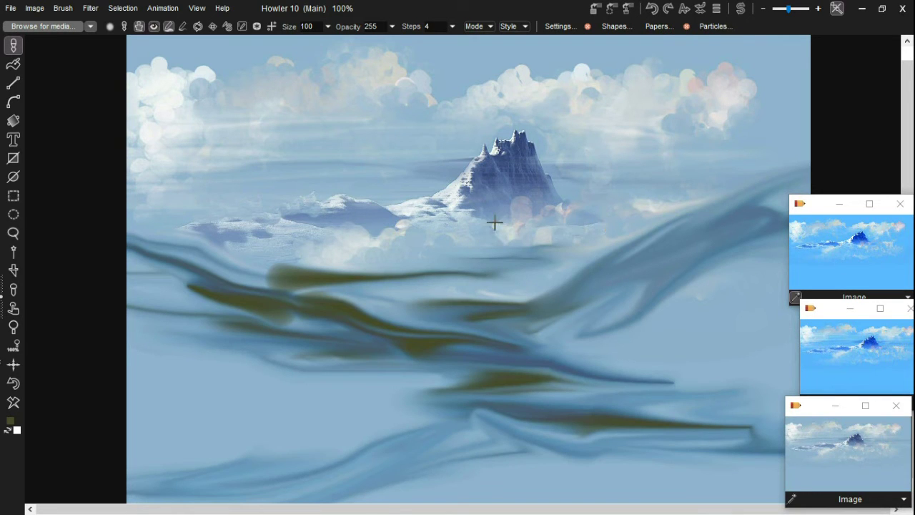
- Dab soft white cloud over the green streak below the mountain
{"action": "left_click", "coordinate": [19, 387]}
{"action": "left_click", "coordinate": [21, 389]}
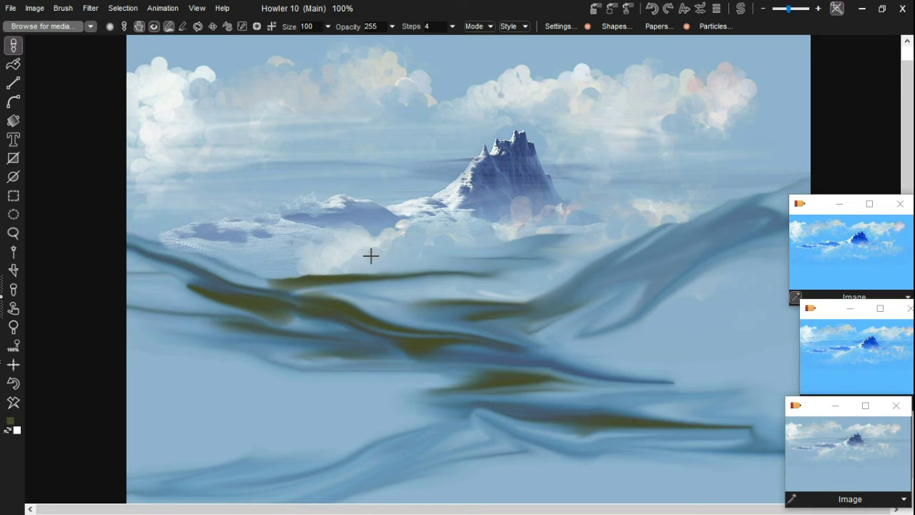
{"action": "left_click", "coordinate": [318, 266]}
{"action": "mouse_move", "coordinate": [382, 271]}
{"action": "left_mouse_down"}
{"action": "mouse_move", "coordinate": [367, 268]}
{"action": "mouse_move", "coordinate": [434, 254]}
{"action": "left_mouse_up"}
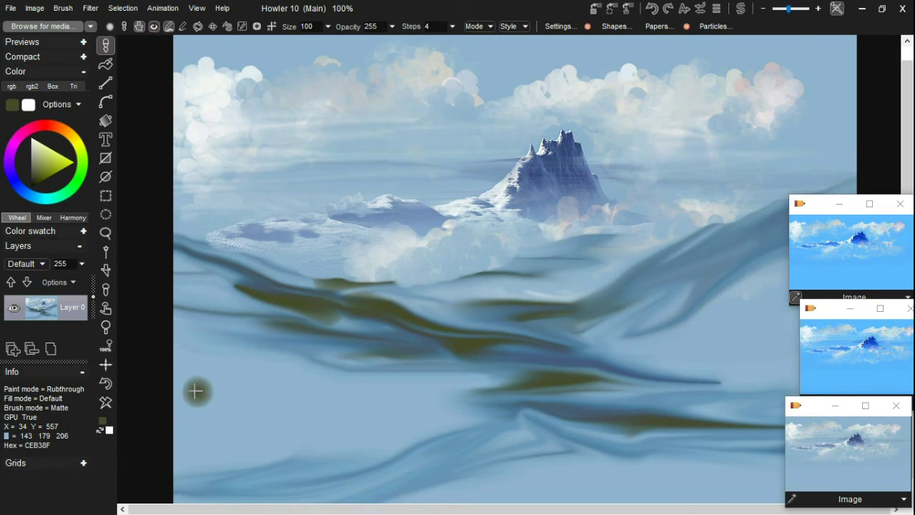
- Add a blank layer above Layer 0 and pick the Cartoony > Cartoon Potatos brush
{"action": "left_click", "coordinate": [13, 351]}
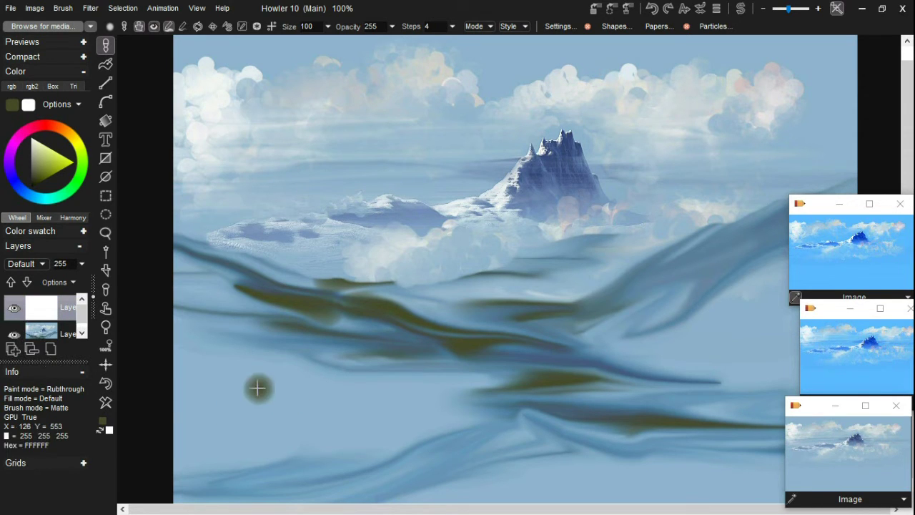
{"action": "left_click", "coordinate": [65, 30]}
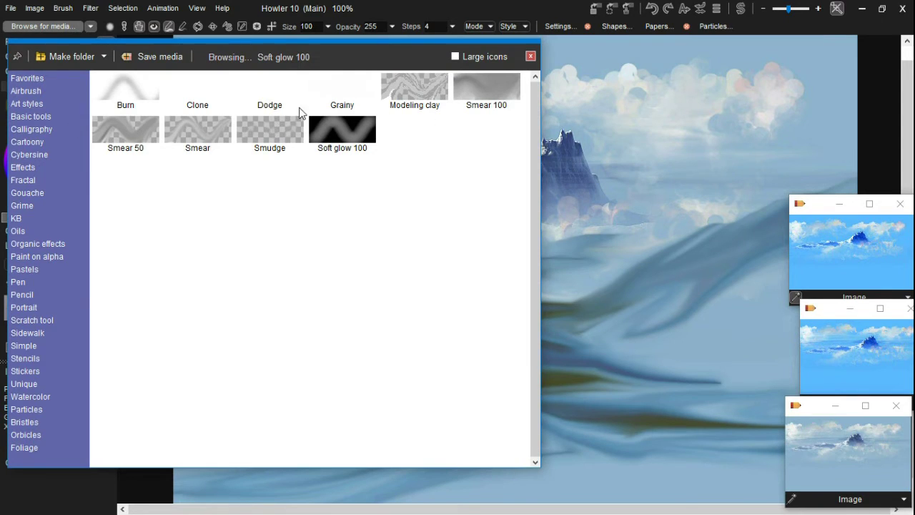
{"action": "left_click", "coordinate": [29, 143]}
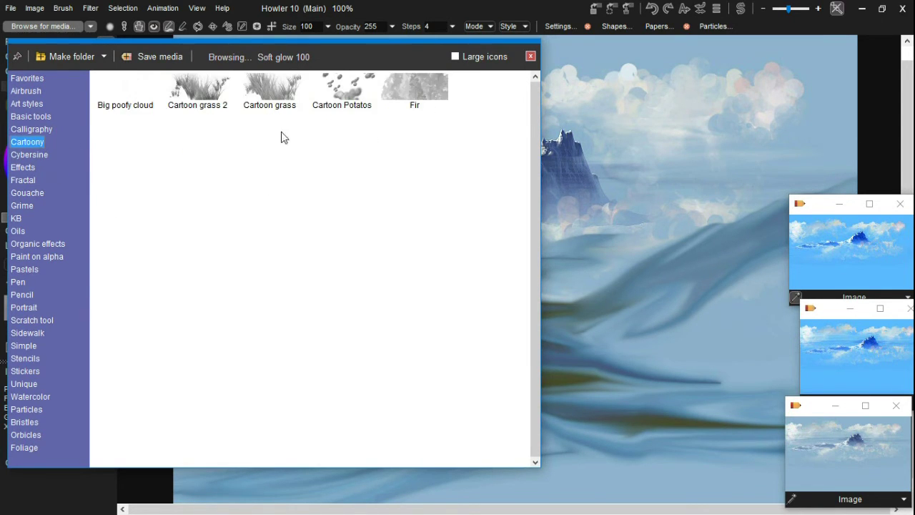
{"action": "left_click", "coordinate": [350, 100]}
- Stamp trial potato rocks on the left and right foreground, then undo them
{"action": "mouse_move", "coordinate": [376, 372]}
{"action": "left_mouse_down"}
{"action": "mouse_move", "coordinate": [325, 355]}
{"action": "mouse_move", "coordinate": [359, 368]}
{"action": "mouse_move", "coordinate": [283, 363]}
{"action": "left_mouse_up"}
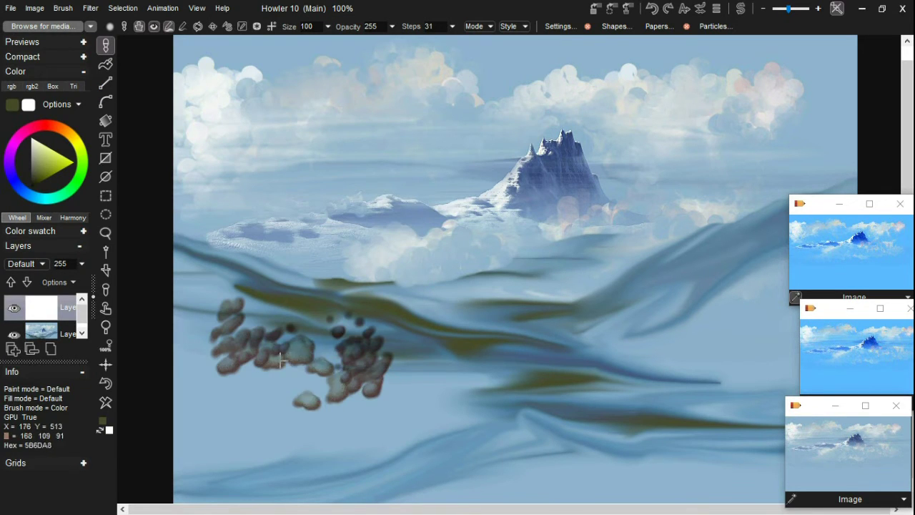
{"action": "left_click", "coordinate": [106, 383]}
{"action": "mouse_move", "coordinate": [611, 327]}
{"action": "left_mouse_down"}
{"action": "mouse_move", "coordinate": [716, 343]}
{"action": "mouse_move", "coordinate": [594, 364]}
{"action": "mouse_move", "coordinate": [608, 368]}
{"action": "left_mouse_up"}
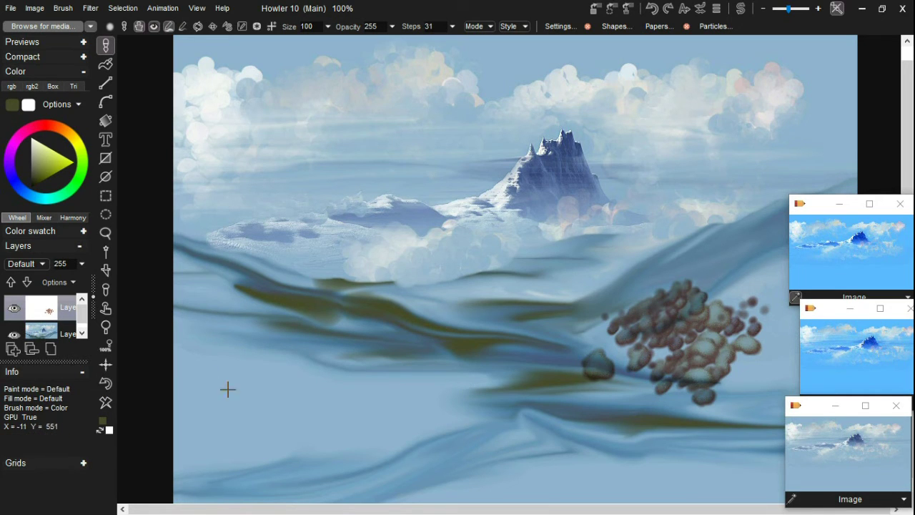
{"action": "left_click", "coordinate": [106, 385]}
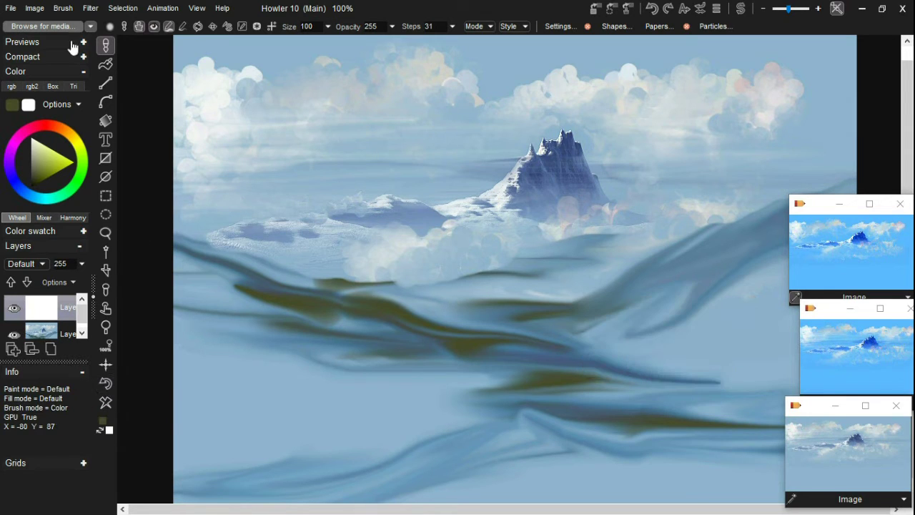
- Store a managed copy of the Cartoon Potatos brush
{"action": "left_click", "coordinate": [36, 10]}
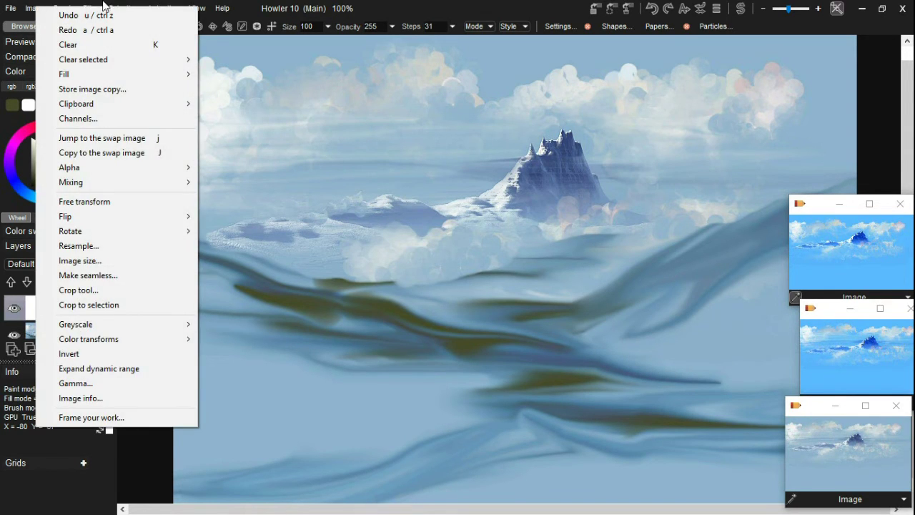
{"action": "left_click", "coordinate": [61, 9]}
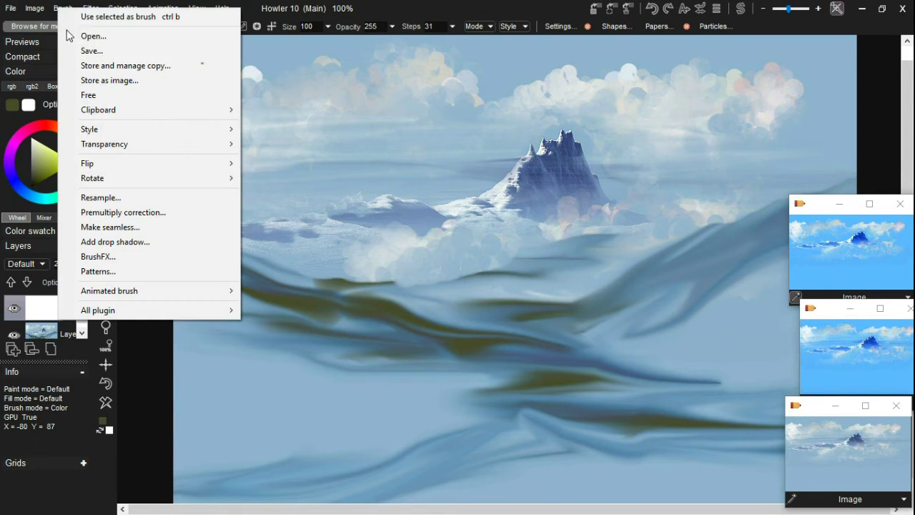
{"action": "left_click", "coordinate": [84, 63]}
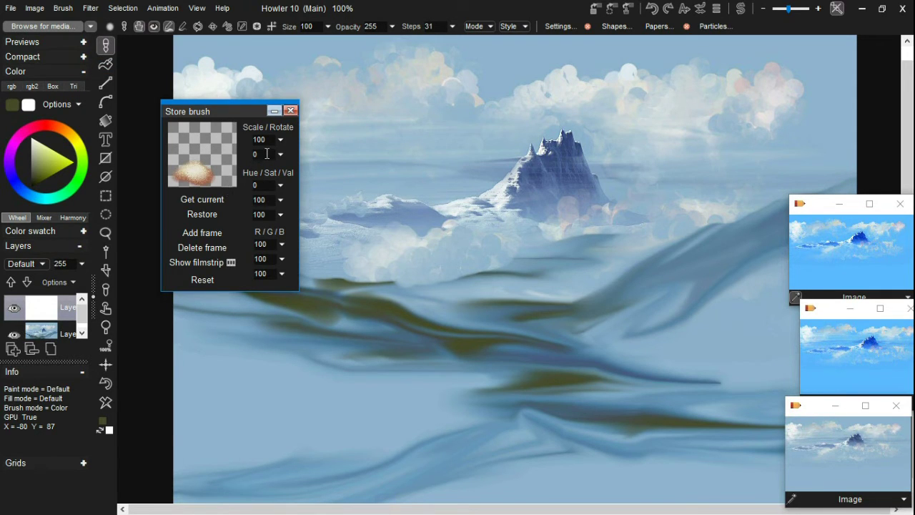
{"action": "left_click", "coordinate": [290, 112]}
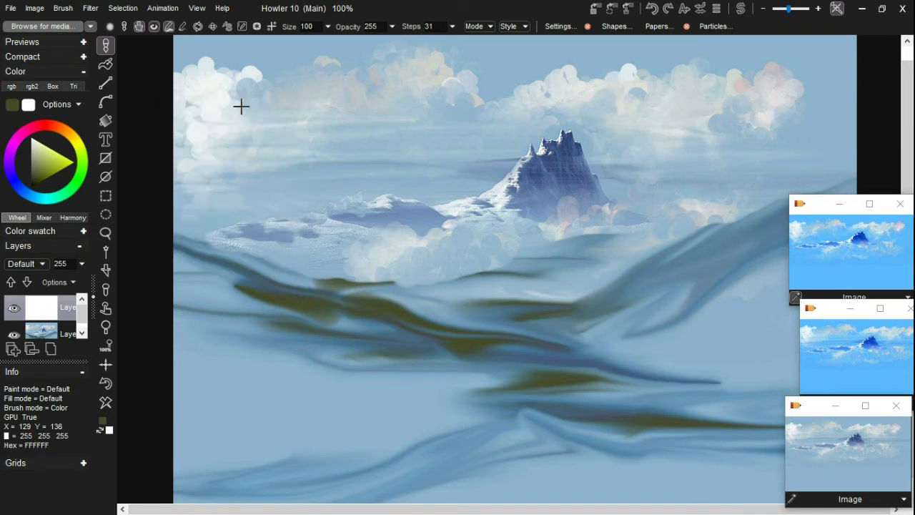
- Resample the brush to 100 × 50 pixels and dab test pebbles on the left foreground
{"action": "left_click", "coordinate": [63, 7]}
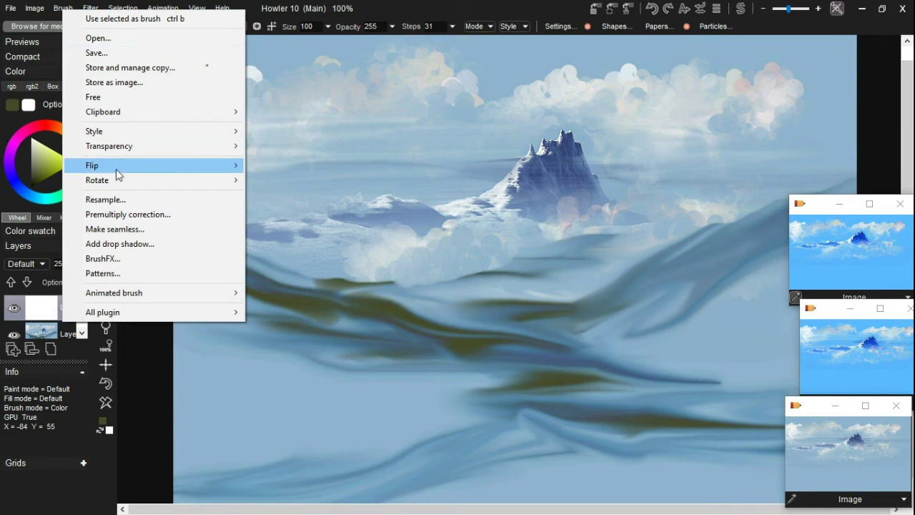
{"action": "left_click", "coordinate": [133, 209]}
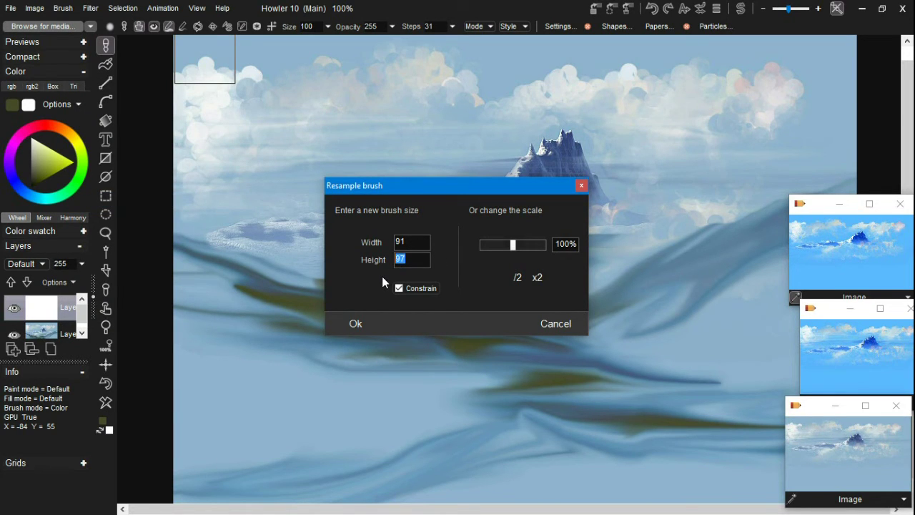
{"action": "type", "text": "500"}
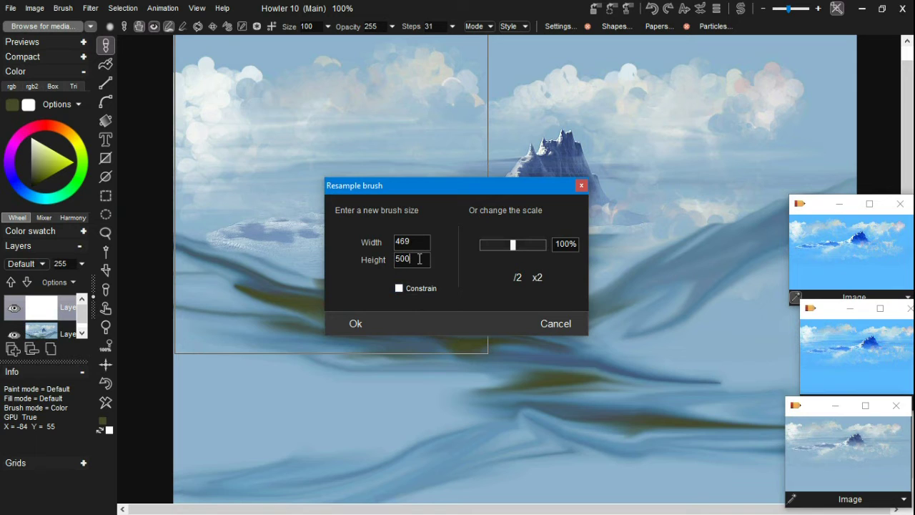
{"action": "key", "text": "BackSpace"}
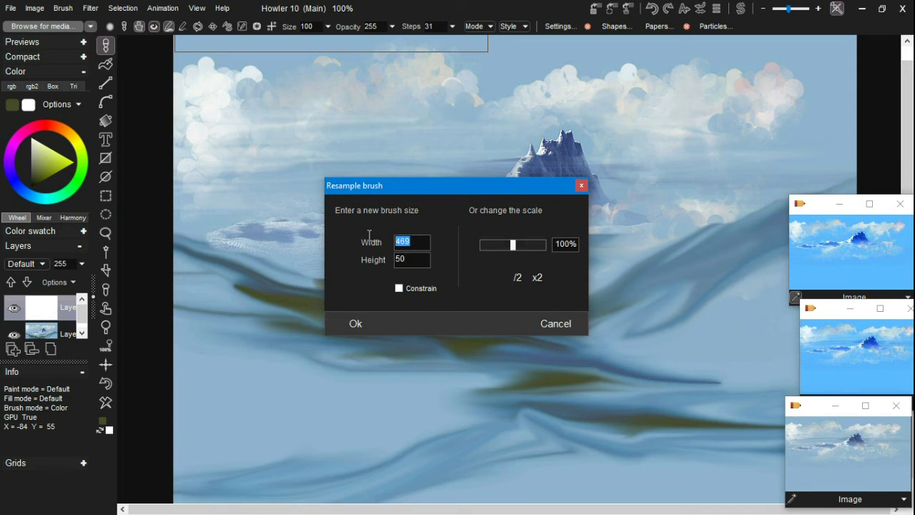
{"action": "type", "text": "100"}
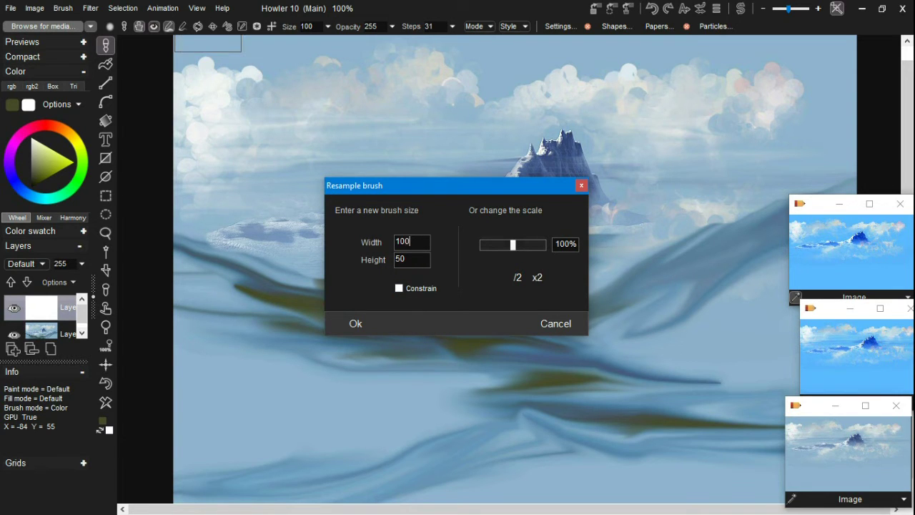
{"action": "left_click", "coordinate": [356, 323]}
{"action": "mouse_move", "coordinate": [361, 304]}
{"action": "left_mouse_down"}
{"action": "mouse_move", "coordinate": [305, 305]}
{"action": "mouse_move", "coordinate": [209, 287]}
{"action": "mouse_move", "coordinate": [328, 302]}
{"action": "mouse_move", "coordinate": [259, 292]}
{"action": "left_mouse_up"}
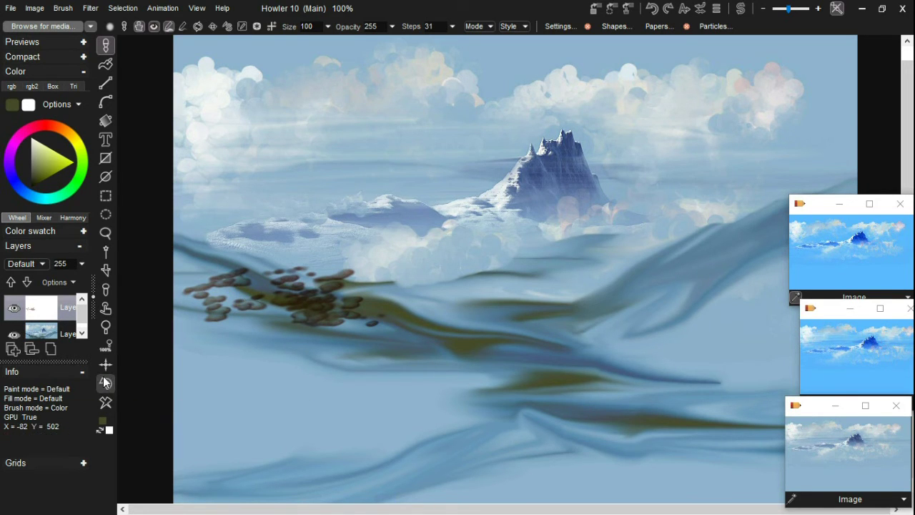
- Undo the test dabs, open the stored-brush manager with its filmstrip, and paint a mid-left pebble cluster
{"action": "key", "text": "Delete"}
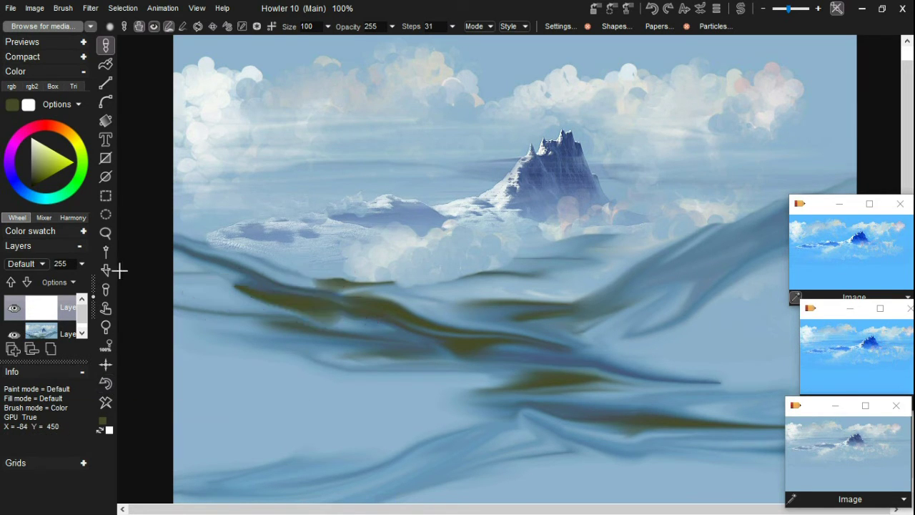
{"action": "left_click", "coordinate": [63, 9]}
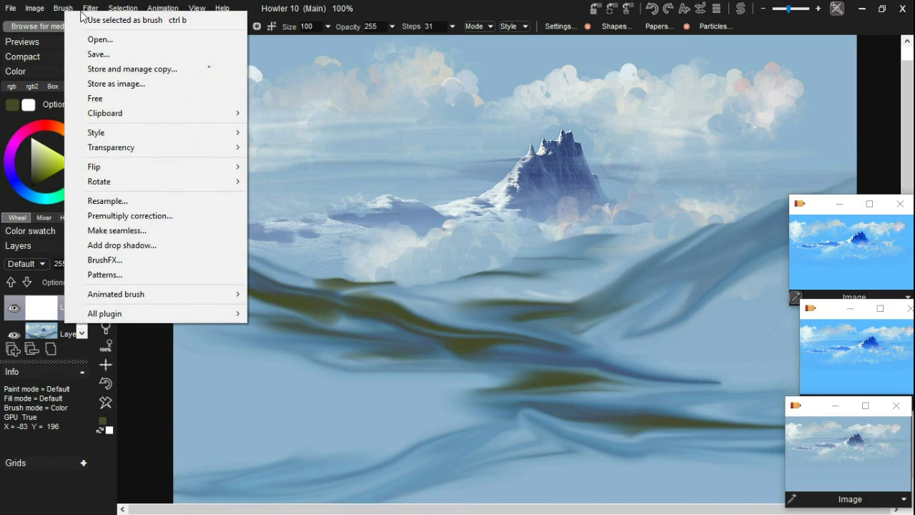
{"action": "left_click", "coordinate": [134, 70]}
{"action": "left_click_drag", "start_coordinate": [206, 117], "coordinate": [191, 229]}
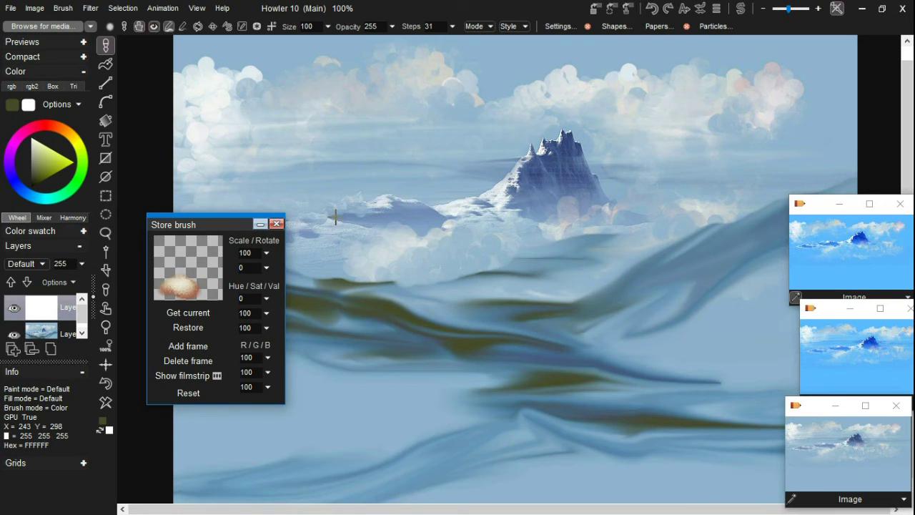
{"action": "left_click", "coordinate": [266, 253]}
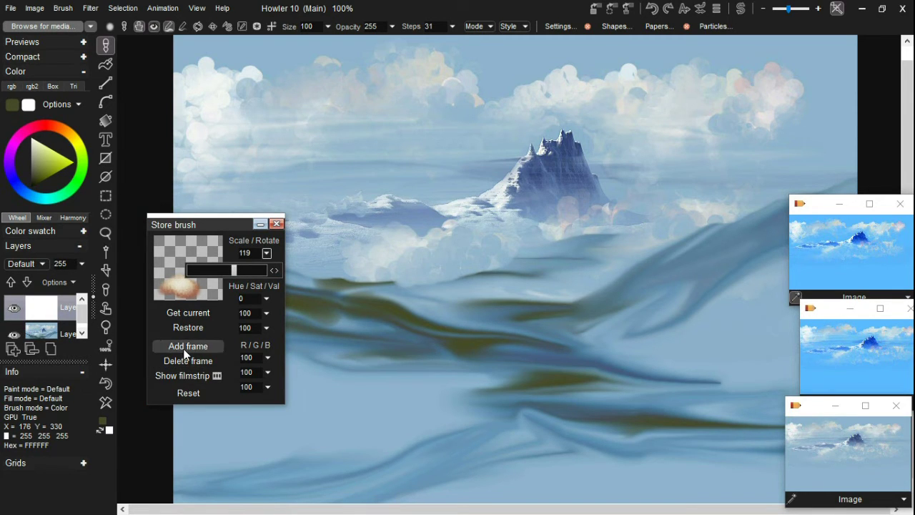
{"action": "left_click", "coordinate": [183, 375]}
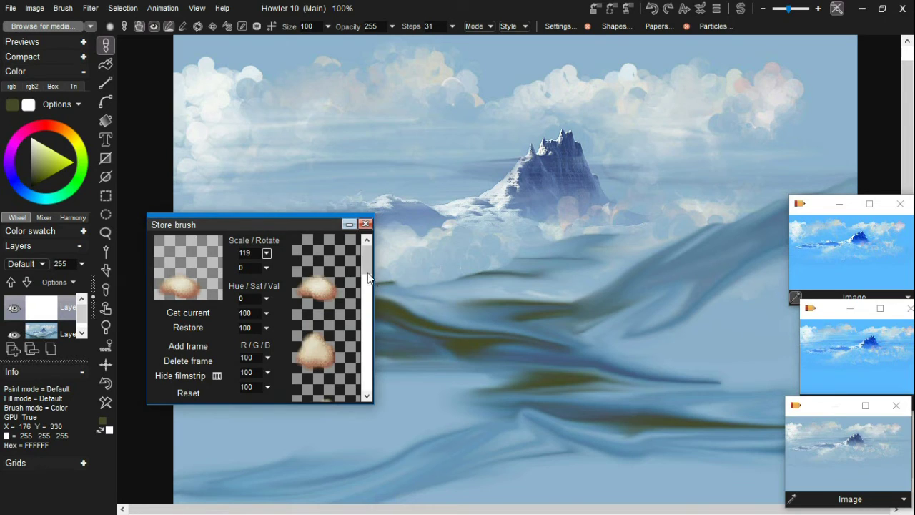
{"action": "left_click_drag", "start_coordinate": [365, 278], "coordinate": [356, 407]}
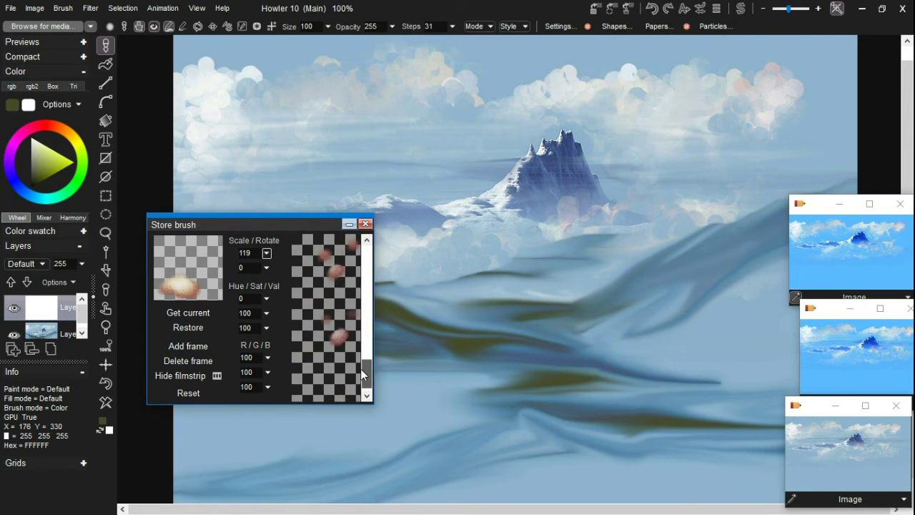
{"action": "left_click_drag", "start_coordinate": [360, 368], "coordinate": [384, 388]}
{"action": "left_click_drag", "start_coordinate": [308, 224], "coordinate": [213, 178]}
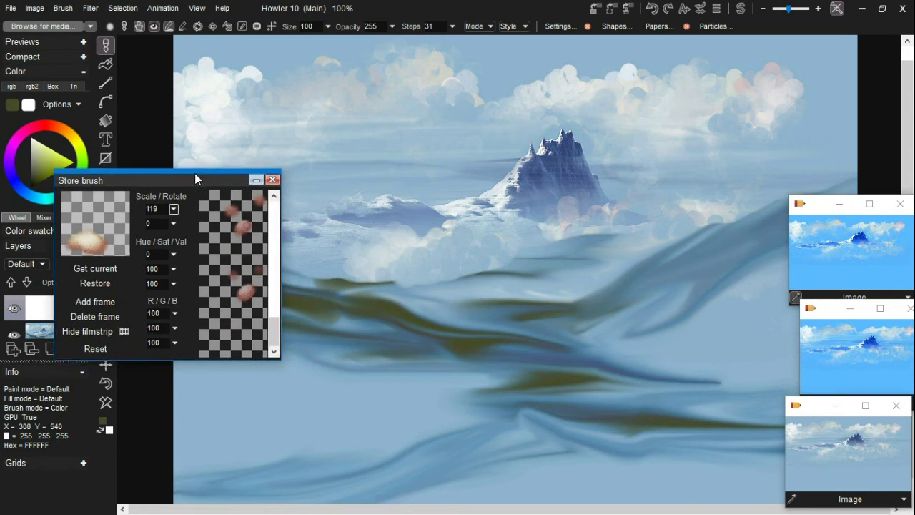
{"action": "mouse_move", "coordinate": [318, 412]}
{"action": "left_mouse_down"}
{"action": "mouse_move", "coordinate": [415, 379]}
{"action": "mouse_move", "coordinate": [275, 383]}
{"action": "left_mouse_up"}
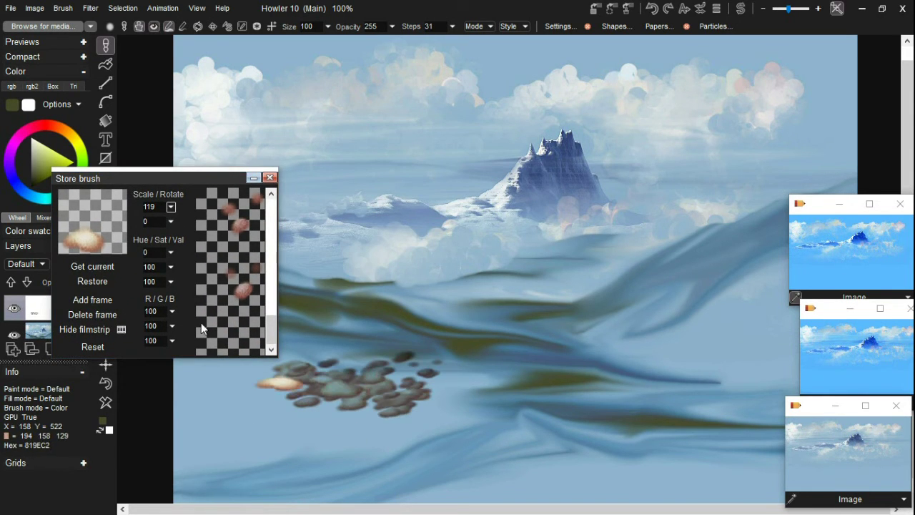
- Set the stored brush scale to 84 and its rotation to 30
{"action": "left_click", "coordinate": [172, 206]}
{"action": "mouse_move", "coordinate": [133, 223]}
{"action": "left_mouse_down"}
{"action": "mouse_move", "coordinate": [100, 223]}
{"action": "mouse_move", "coordinate": [127, 224]}
{"action": "mouse_move", "coordinate": [134, 208]}
{"action": "mouse_move", "coordinate": [127, 241]}
{"action": "mouse_move", "coordinate": [140, 243]}
{"action": "left_mouse_up"}
{"action": "left_click", "coordinate": [171, 221]}
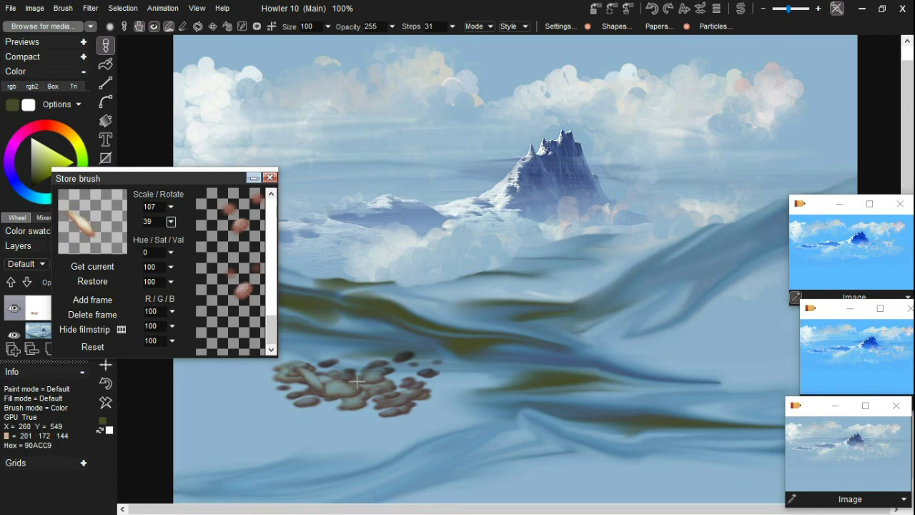
{"action": "left_click", "coordinate": [171, 222]}
{"action": "left_click_drag", "start_coordinate": [141, 238], "coordinate": [135, 239]}
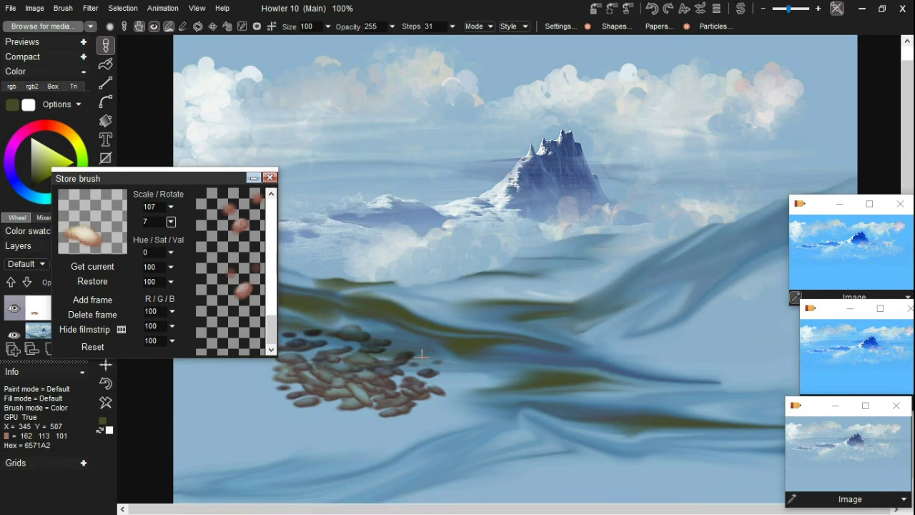
{"action": "left_click", "coordinate": [171, 222]}
{"action": "left_click_drag", "start_coordinate": [138, 235], "coordinate": [138, 236]}
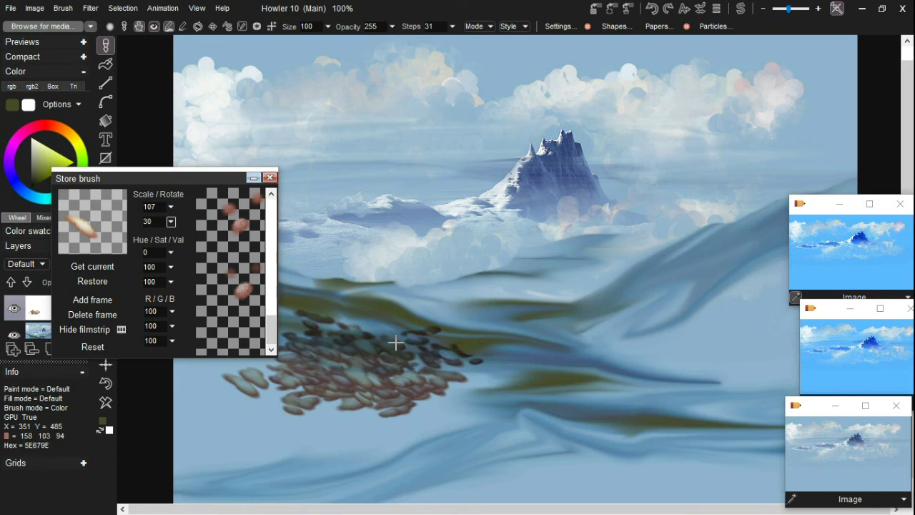
- Paint a band of pebbles toward the left edge and one pebble in the middle water
{"action": "mouse_move", "coordinate": [136, 176]}
{"action": "left_mouse_down"}
{"action": "mouse_move", "coordinate": [312, 82]}
{"action": "mouse_move", "coordinate": [385, 77]}
{"action": "left_mouse_up"}
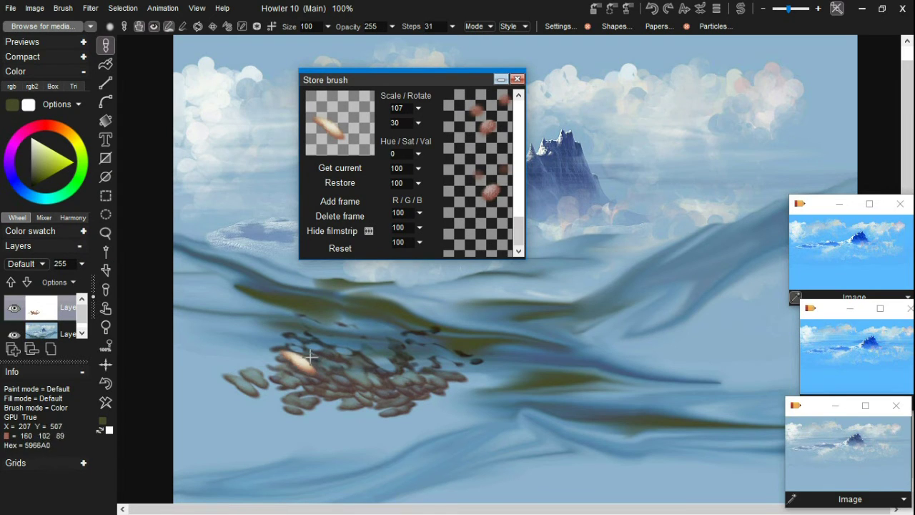
{"action": "mouse_move", "coordinate": [310, 357]}
{"action": "left_mouse_down"}
{"action": "mouse_move", "coordinate": [191, 334]}
{"action": "mouse_move", "coordinate": [255, 364]}
{"action": "mouse_move", "coordinate": [254, 380]}
{"action": "mouse_move", "coordinate": [200, 385]}
{"action": "mouse_move", "coordinate": [261, 404]}
{"action": "mouse_move", "coordinate": [292, 388]}
{"action": "mouse_move", "coordinate": [301, 364]}
{"action": "mouse_move", "coordinate": [319, 362]}
{"action": "mouse_move", "coordinate": [211, 366]}
{"action": "mouse_move", "coordinate": [251, 354]}
{"action": "mouse_move", "coordinate": [354, 356]}
{"action": "mouse_move", "coordinate": [341, 344]}
{"action": "mouse_move", "coordinate": [439, 349]}
{"action": "mouse_move", "coordinate": [463, 368]}
{"action": "mouse_move", "coordinate": [399, 369]}
{"action": "mouse_move", "coordinate": [430, 351]}
{"action": "mouse_move", "coordinate": [424, 333]}
{"action": "mouse_move", "coordinate": [470, 354]}
{"action": "left_mouse_up"}
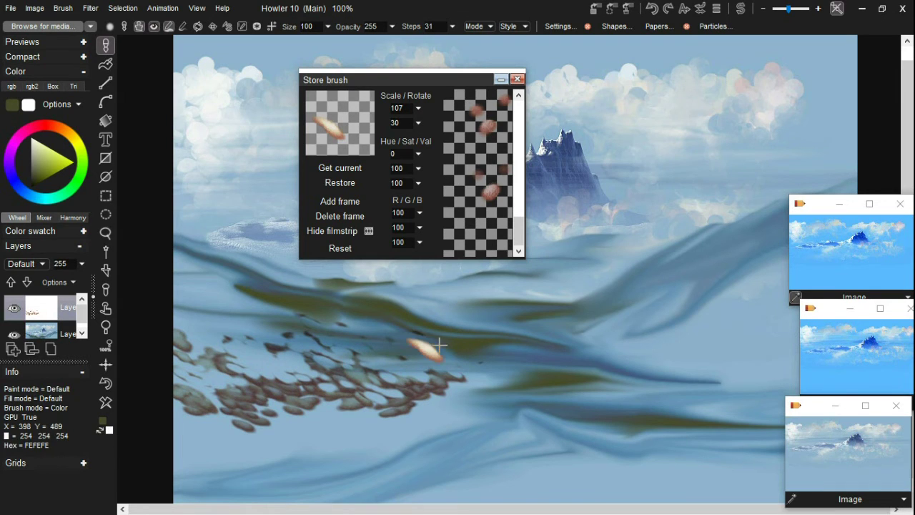
{"action": "left_click", "coordinate": [430, 298]}
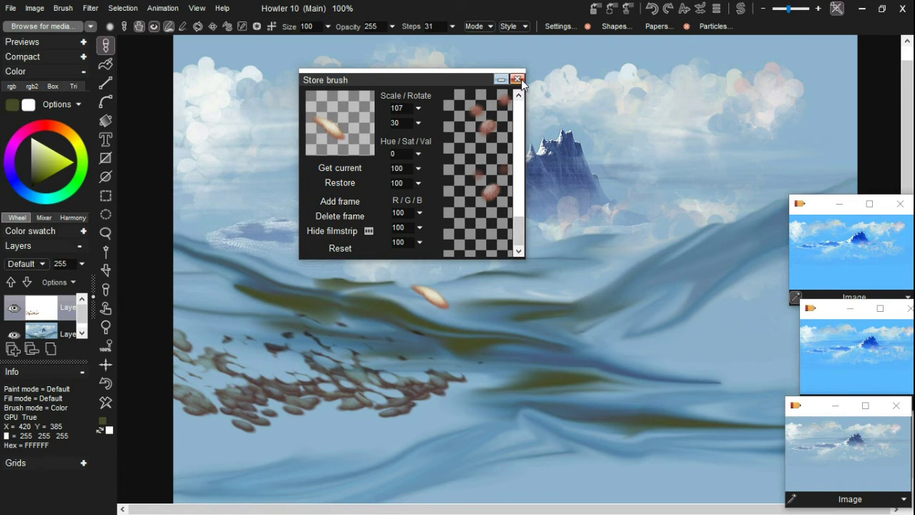
- Set the pebble brush to scale 142 and rotation 4, and paint a dense foreground band
{"action": "left_click_drag", "start_coordinate": [423, 82], "coordinate": [706, 79]}
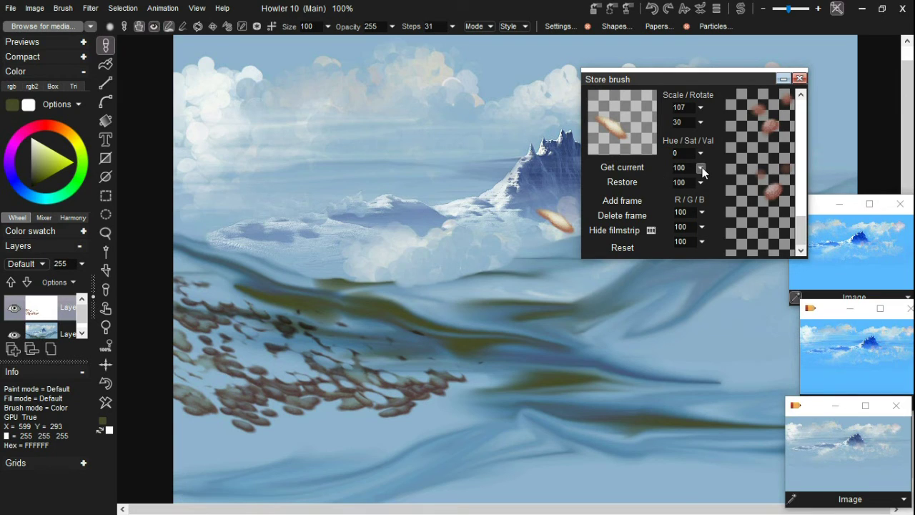
{"action": "left_click", "coordinate": [701, 108]}
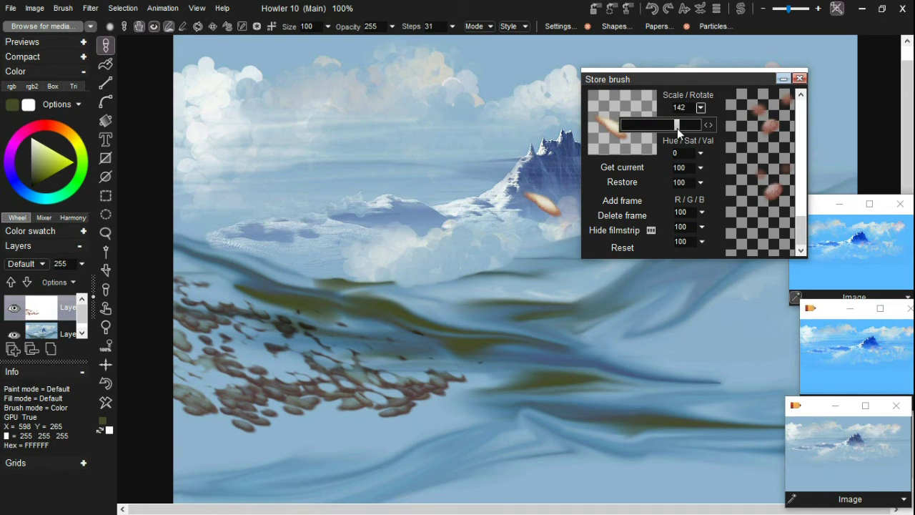
{"action": "mouse_move", "coordinate": [372, 418]}
{"action": "left_mouse_down"}
{"action": "mouse_move", "coordinate": [225, 435]}
{"action": "mouse_move", "coordinate": [183, 454]}
{"action": "left_mouse_up"}
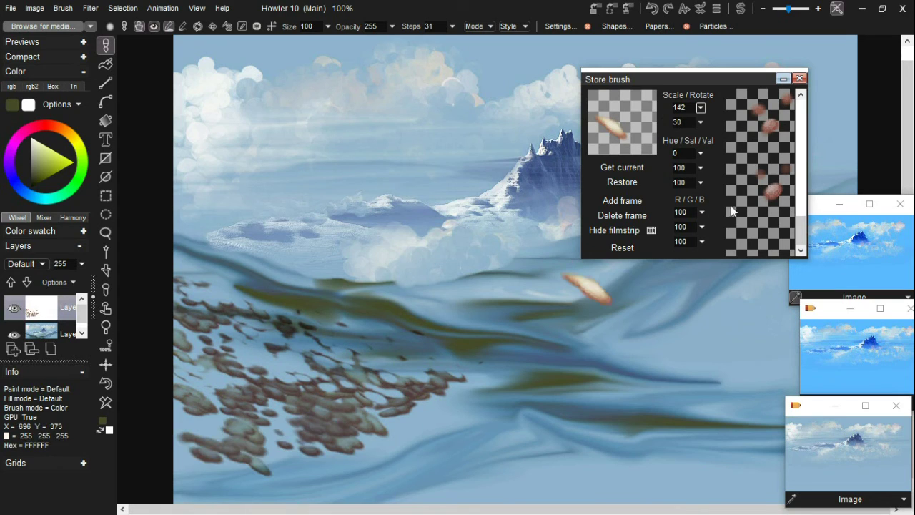
{"action": "left_click_drag", "start_coordinate": [703, 123], "coordinate": [604, 209]}
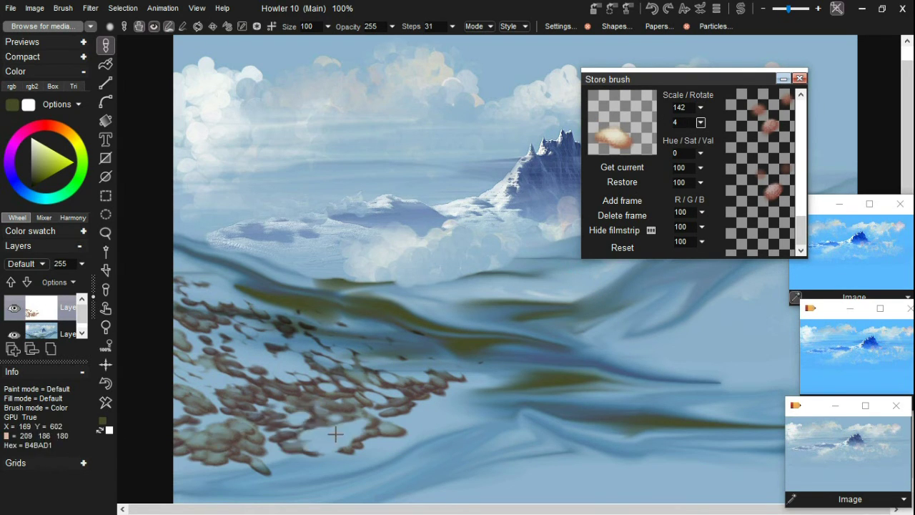
{"action": "mouse_move", "coordinate": [350, 422]}
{"action": "left_mouse_down"}
{"action": "mouse_move", "coordinate": [282, 432]}
{"action": "mouse_move", "coordinate": [470, 408]}
{"action": "mouse_move", "coordinate": [363, 429]}
{"action": "mouse_move", "coordinate": [489, 390]}
{"action": "mouse_move", "coordinate": [383, 451]}
{"action": "mouse_move", "coordinate": [119, 463]}
{"action": "left_mouse_up"}
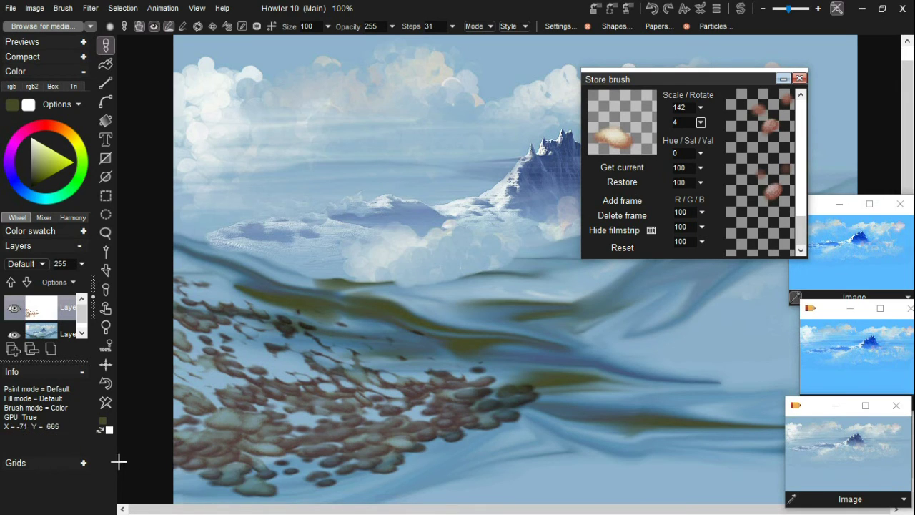
- Paint large pebbles along the bottom, enlarging the scale to 196 for the bottom right
{"action": "left_click", "coordinate": [702, 108]}
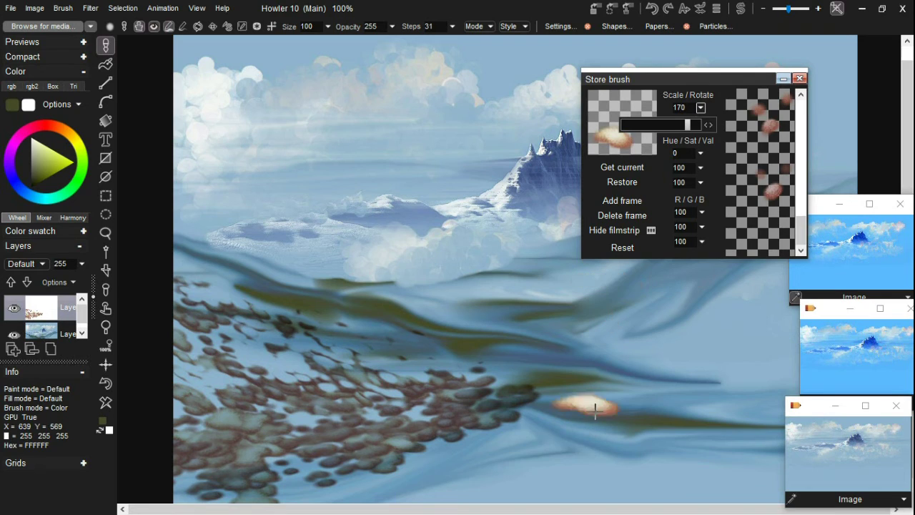
{"action": "mouse_move", "coordinate": [536, 462]}
{"action": "left_mouse_down"}
{"action": "mouse_move", "coordinate": [300, 487]}
{"action": "mouse_move", "coordinate": [459, 463]}
{"action": "left_mouse_up"}
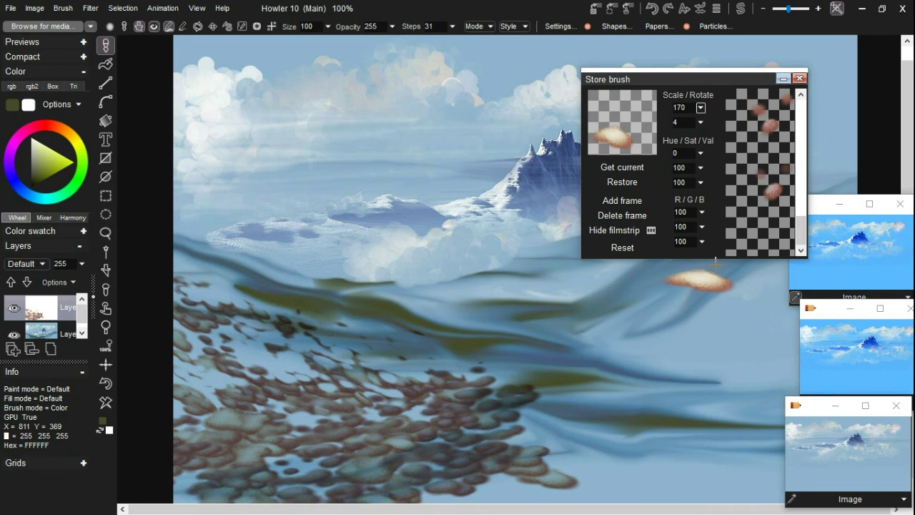
{"action": "left_click", "coordinate": [701, 108]}
{"action": "left_click_drag", "start_coordinate": [701, 116], "coordinate": [698, 123]}
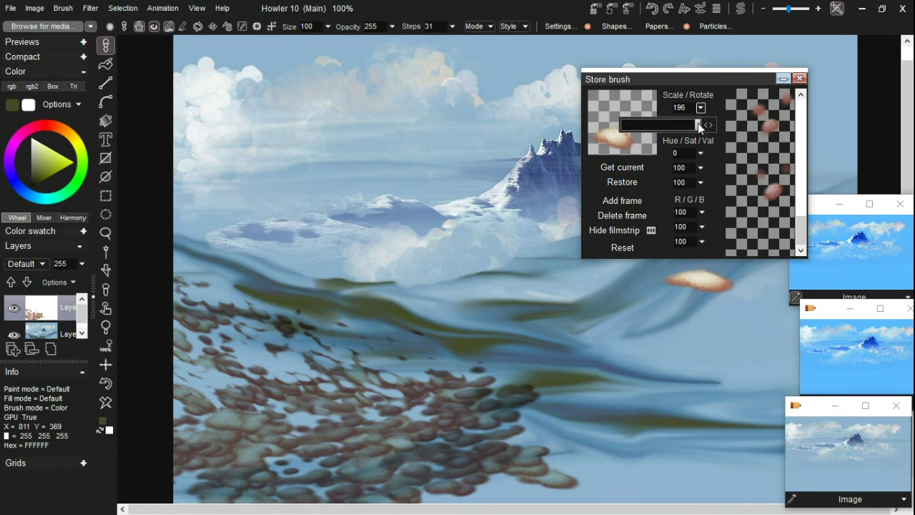
{"action": "mouse_move", "coordinate": [572, 475]}
{"action": "left_mouse_down"}
{"action": "mouse_move", "coordinate": [500, 472]}
{"action": "mouse_move", "coordinate": [476, 482]}
{"action": "mouse_move", "coordinate": [529, 490]}
{"action": "mouse_move", "coordinate": [593, 465]}
{"action": "mouse_move", "coordinate": [773, 467]}
{"action": "mouse_move", "coordinate": [665, 468]}
{"action": "left_mouse_up"}
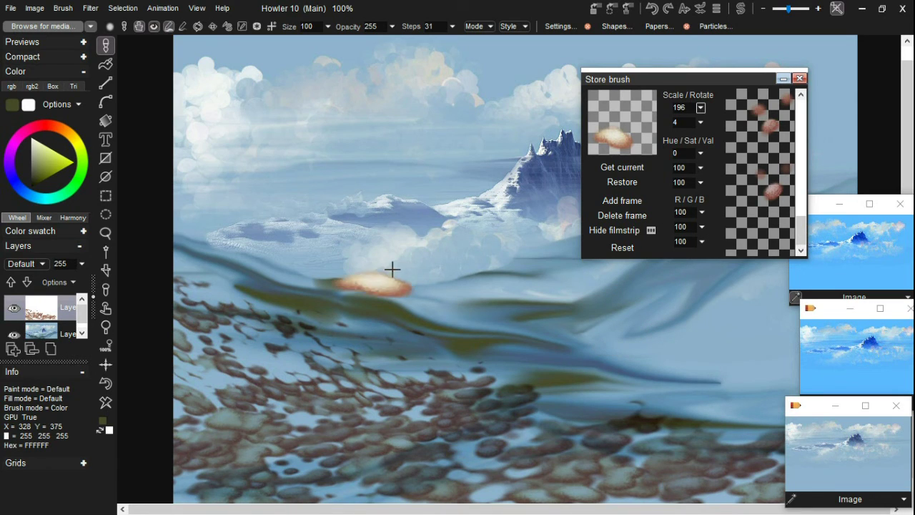
- Paint small pebbles at scale 66 across the middle and right water, then set scale 47
{"action": "left_click", "coordinate": [701, 123]}
{"action": "left_click_drag", "start_coordinate": [668, 120], "coordinate": [654, 117]}
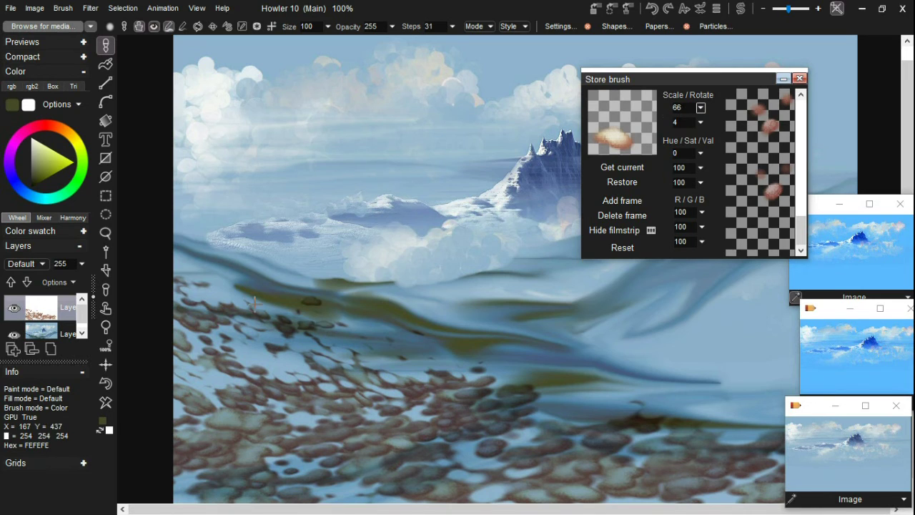
{"action": "mouse_move", "coordinate": [286, 304]}
{"action": "left_mouse_down"}
{"action": "mouse_move", "coordinate": [479, 344]}
{"action": "mouse_move", "coordinate": [453, 357]}
{"action": "mouse_move", "coordinate": [324, 315]}
{"action": "left_mouse_up"}
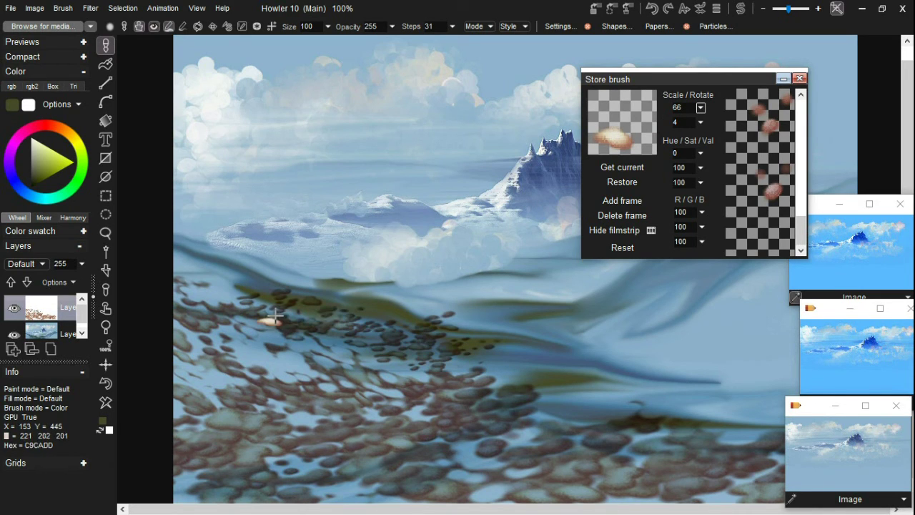
{"action": "mouse_move", "coordinate": [491, 334]}
{"action": "left_mouse_down"}
{"action": "mouse_move", "coordinate": [563, 331]}
{"action": "mouse_move", "coordinate": [619, 306]}
{"action": "mouse_move", "coordinate": [480, 289]}
{"action": "mouse_move", "coordinate": [505, 330]}
{"action": "mouse_move", "coordinate": [515, 386]}
{"action": "mouse_move", "coordinate": [546, 372]}
{"action": "mouse_move", "coordinate": [504, 354]}
{"action": "mouse_move", "coordinate": [624, 373]}
{"action": "mouse_move", "coordinate": [527, 288]}
{"action": "mouse_move", "coordinate": [613, 303]}
{"action": "mouse_move", "coordinate": [619, 290]}
{"action": "mouse_move", "coordinate": [501, 286]}
{"action": "mouse_move", "coordinate": [488, 266]}
{"action": "mouse_move", "coordinate": [474, 269]}
{"action": "mouse_move", "coordinate": [573, 271]}
{"action": "mouse_move", "coordinate": [503, 231]}
{"action": "left_mouse_up"}
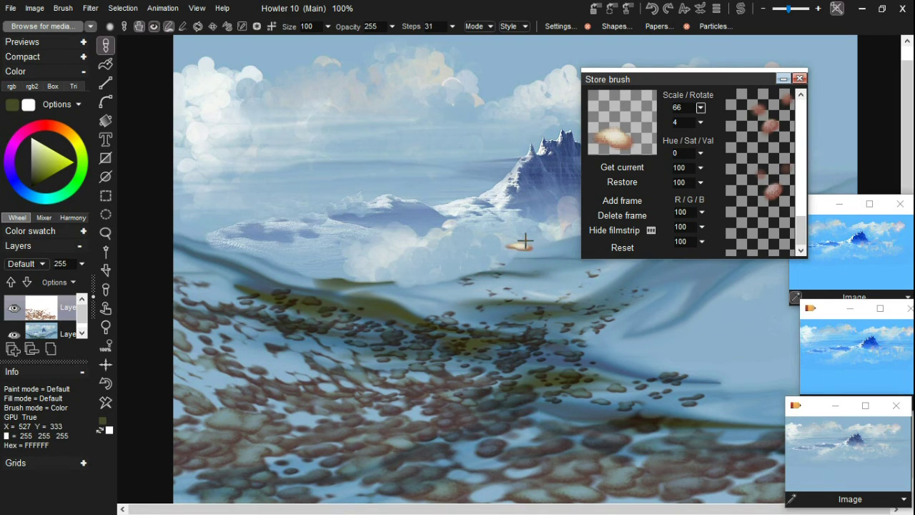
{"action": "left_click", "coordinate": [699, 110]}
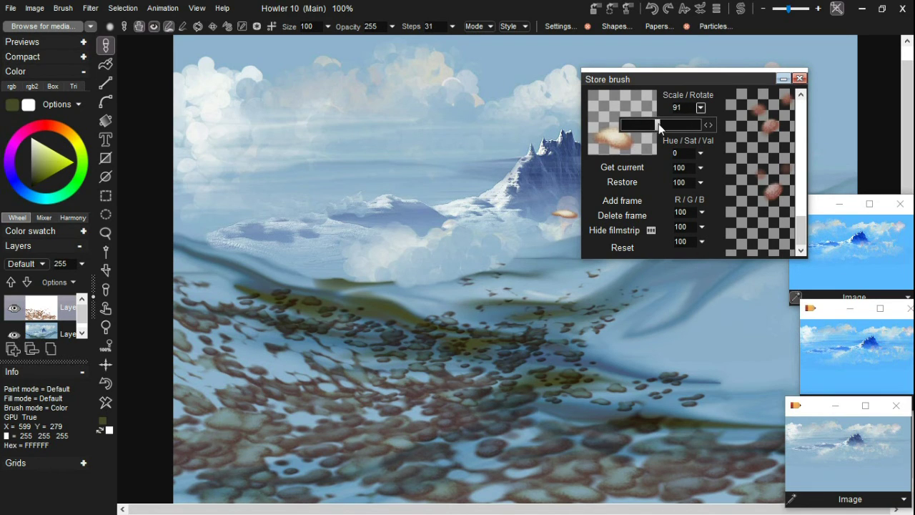
{"action": "left_click_drag", "start_coordinate": [659, 123], "coordinate": [640, 126]}
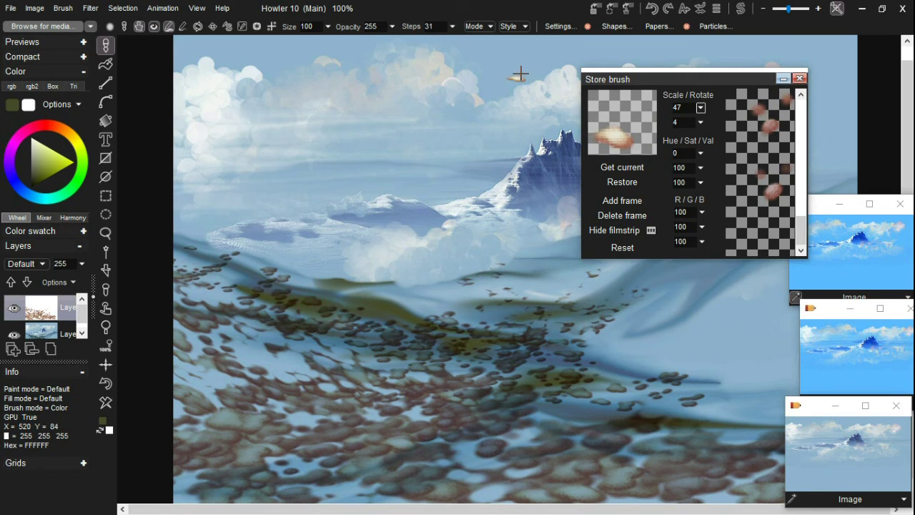
{"action": "left_click", "coordinate": [561, 26]}
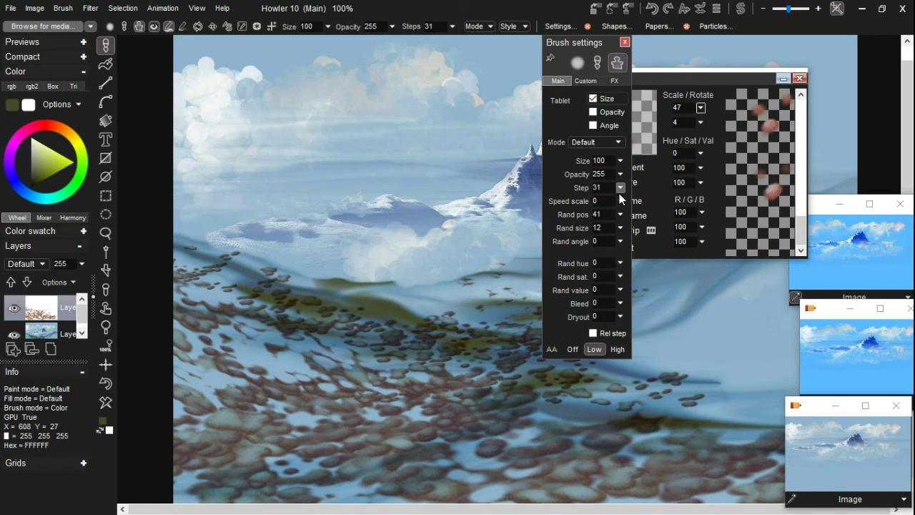
- Lower random position scatter to 15, close brush settings, and move the Store brush window upper left
{"action": "left_click_drag", "start_coordinate": [622, 211], "coordinate": [555, 229]}
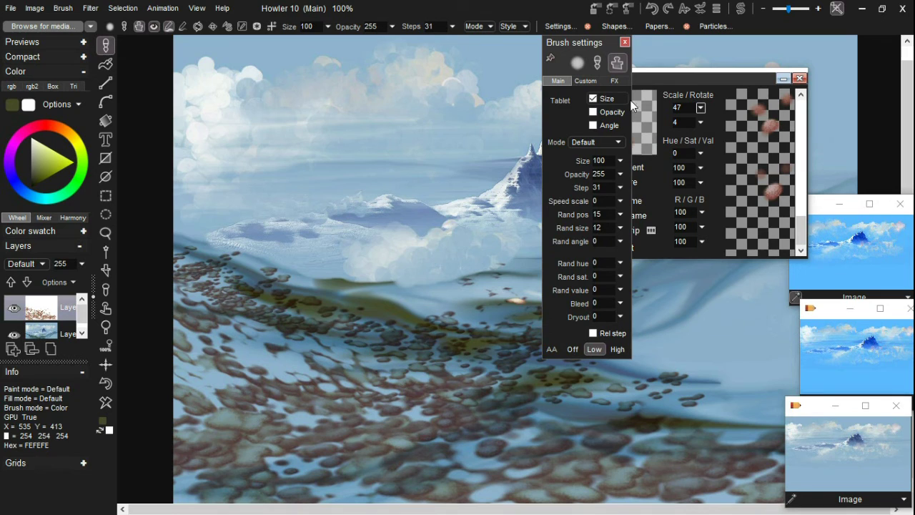
{"action": "left_click", "coordinate": [625, 43]}
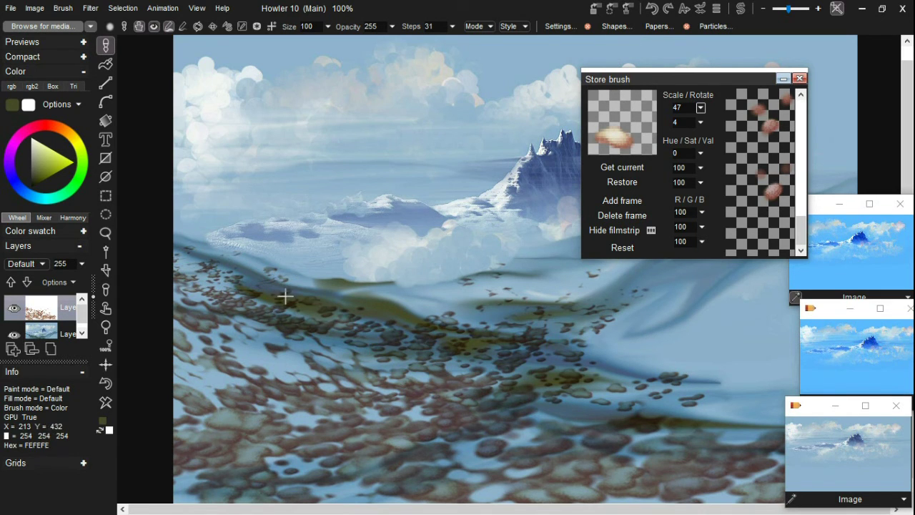
{"action": "left_click", "coordinate": [455, 271]}
{"action": "mouse_move", "coordinate": [721, 84]}
{"action": "left_mouse_down"}
{"action": "mouse_move", "coordinate": [257, 63]}
{"action": "mouse_move", "coordinate": [275, 67]}
{"action": "left_mouse_up"}
- Hide the filmstrip, set stamp scale to 101, and paint soft light-blue strokes over lower stones
{"action": "left_click", "coordinate": [181, 213]}
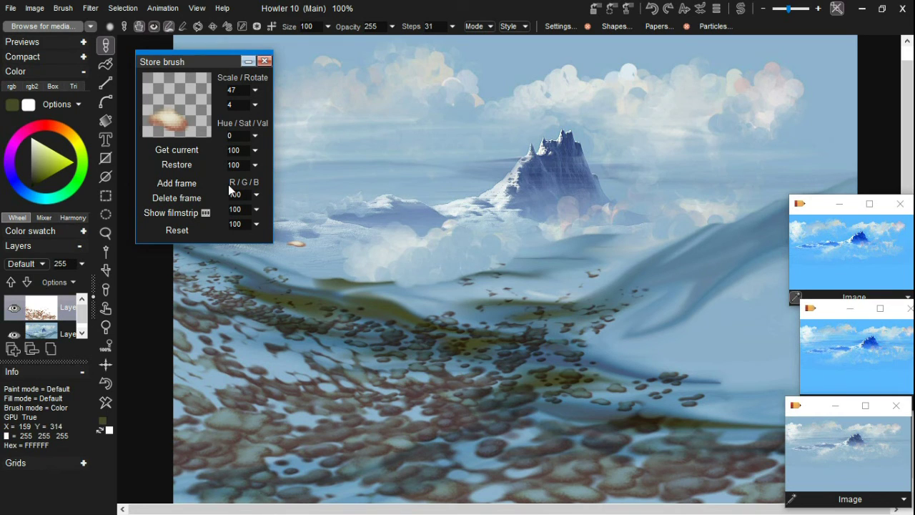
{"action": "left_click", "coordinate": [252, 91]}
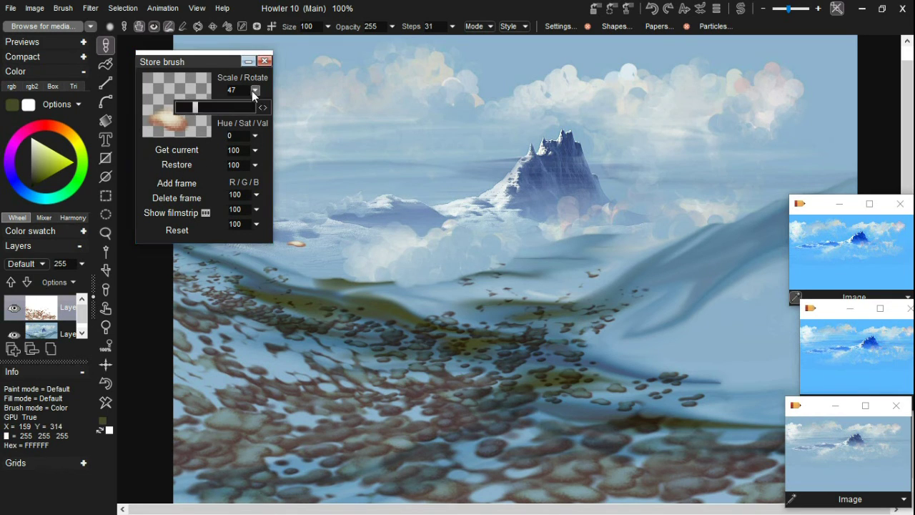
{"action": "left_click_drag", "start_coordinate": [209, 107], "coordinate": [215, 108]}
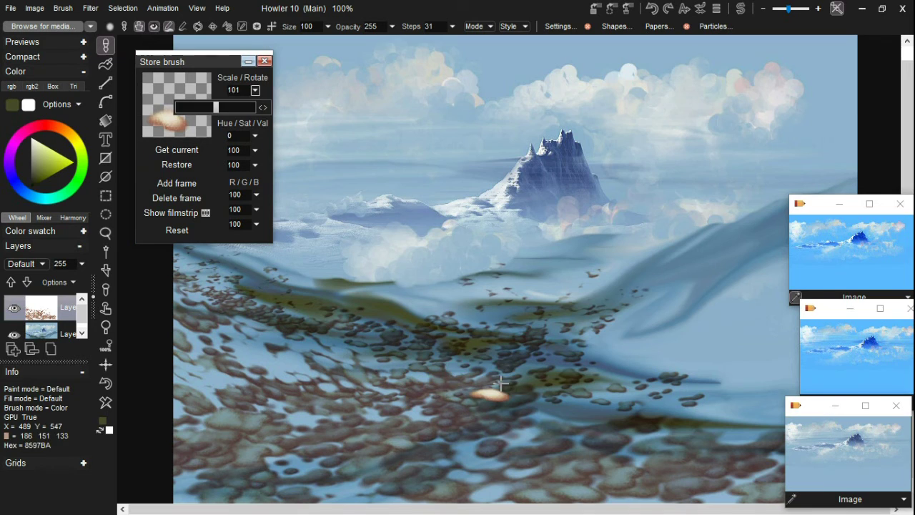
{"action": "mouse_move", "coordinate": [560, 326]}
{"action": "left_mouse_down"}
{"action": "mouse_move", "coordinate": [608, 385]}
{"action": "mouse_move", "coordinate": [379, 422]}
{"action": "mouse_move", "coordinate": [429, 425]}
{"action": "mouse_move", "coordinate": [279, 401]}
{"action": "mouse_move", "coordinate": [359, 391]}
{"action": "left_mouse_up"}
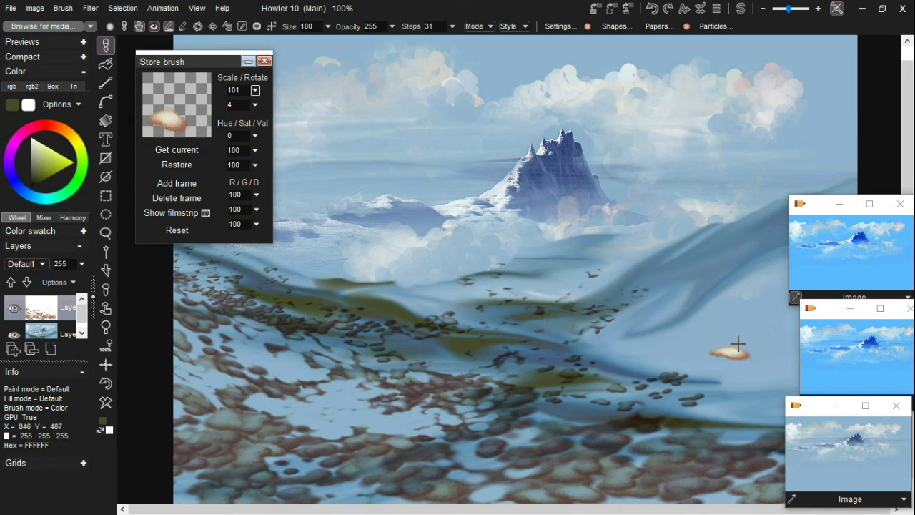
- Stamp tilted stones along the right slope at rotations of about -69 and -24
{"action": "left_click", "coordinate": [254, 105]}
{"action": "left_click_drag", "start_coordinate": [216, 123], "coordinate": [198, 123]}
{"action": "mouse_move", "coordinate": [683, 358]}
{"action": "left_mouse_down"}
{"action": "mouse_move", "coordinate": [789, 350]}
{"action": "mouse_move", "coordinate": [791, 390]}
{"action": "mouse_move", "coordinate": [721, 404]}
{"action": "mouse_move", "coordinate": [608, 350]}
{"action": "mouse_move", "coordinate": [610, 372]}
{"action": "left_mouse_up"}
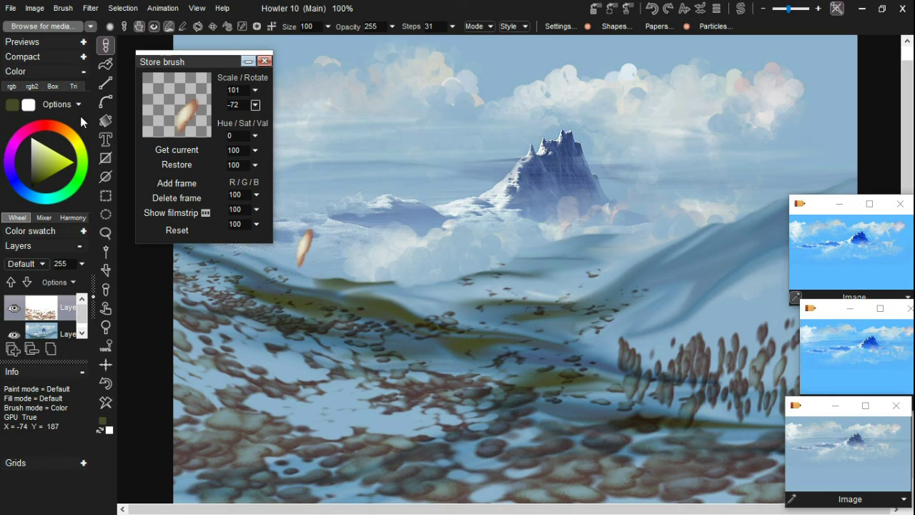
{"action": "left_click", "coordinate": [255, 105]}
{"action": "left_click_drag", "start_coordinate": [200, 122], "coordinate": [211, 125]}
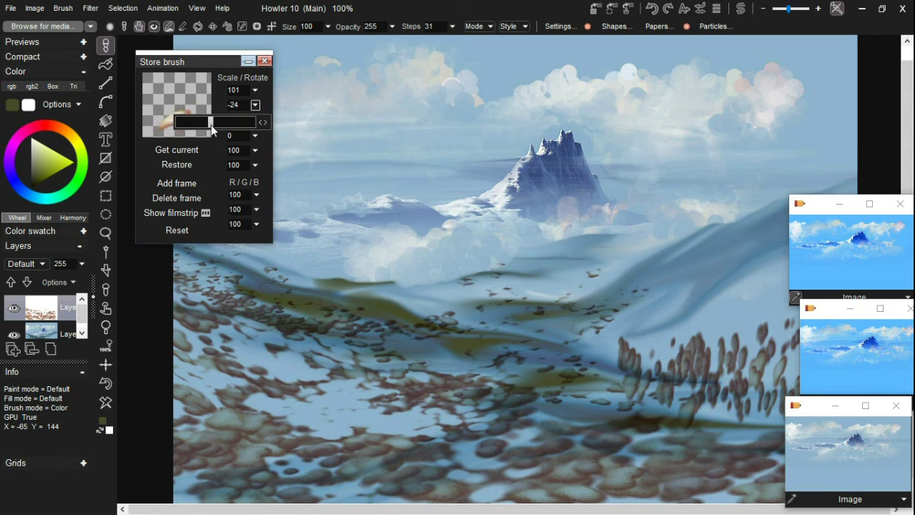
{"action": "mouse_move", "coordinate": [766, 292]}
{"action": "left_mouse_down"}
{"action": "mouse_move", "coordinate": [729, 320]}
{"action": "mouse_move", "coordinate": [637, 324]}
{"action": "mouse_move", "coordinate": [778, 262]}
{"action": "mouse_move", "coordinate": [836, 309]}
{"action": "mouse_move", "coordinate": [721, 375]}
{"action": "mouse_move", "coordinate": [761, 404]}
{"action": "mouse_move", "coordinate": [570, 427]}
{"action": "mouse_move", "coordinate": [569, 413]}
{"action": "mouse_move", "coordinate": [530, 395]}
{"action": "mouse_move", "coordinate": [607, 306]}
{"action": "mouse_move", "coordinate": [568, 323]}
{"action": "mouse_move", "coordinate": [566, 311]}
{"action": "mouse_move", "coordinate": [624, 313]}
{"action": "mouse_move", "coordinate": [638, 374]}
{"action": "left_mouse_up"}
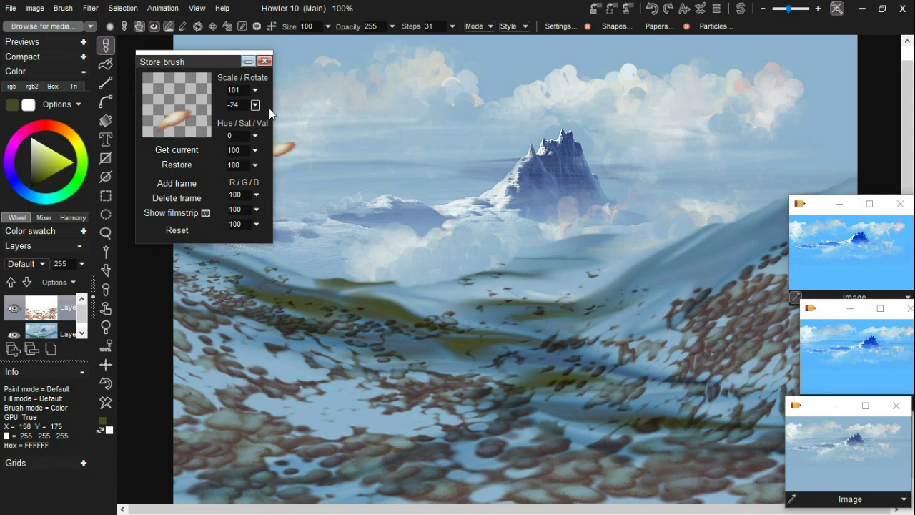
- At scale 63 and rotation -8, stamp smaller brown stones on the slope and add snow patches
{"action": "left_click_drag", "start_coordinate": [257, 104], "coordinate": [215, 124]}
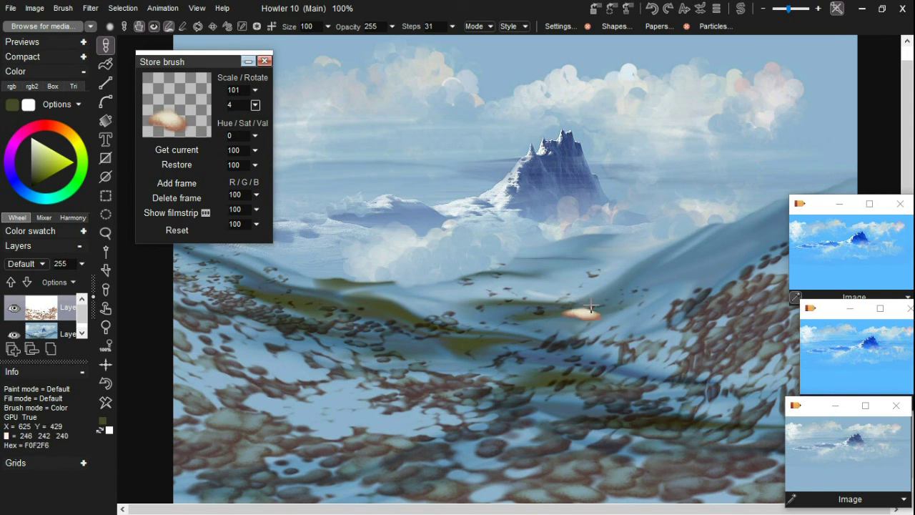
{"action": "left_click_drag", "start_coordinate": [254, 91], "coordinate": [201, 108]}
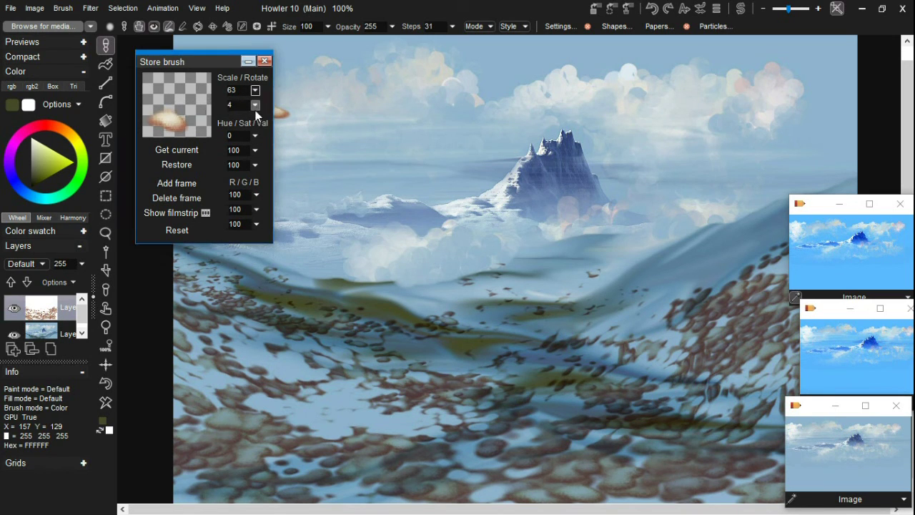
{"action": "left_click", "coordinate": [255, 106]}
{"action": "left_click_drag", "start_coordinate": [216, 117], "coordinate": [212, 118]}
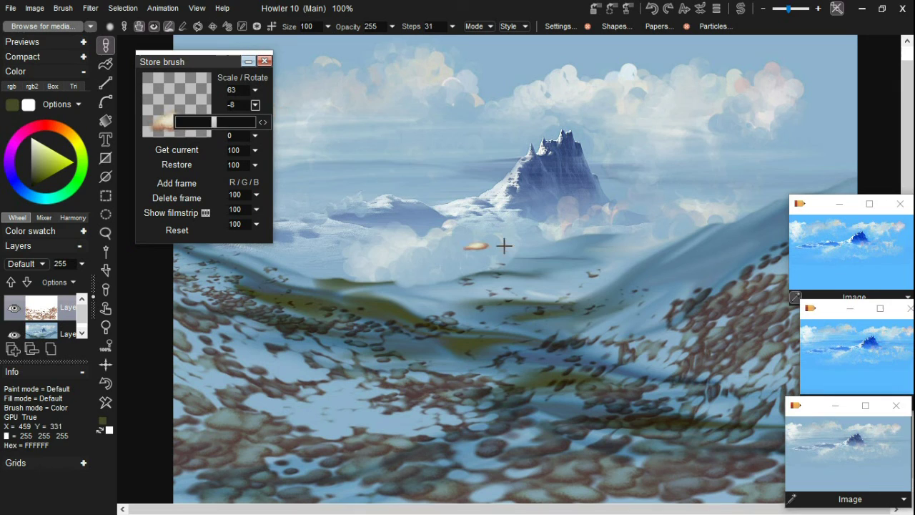
{"action": "mouse_move", "coordinate": [769, 244]}
{"action": "left_mouse_down"}
{"action": "mouse_move", "coordinate": [694, 286]}
{"action": "mouse_move", "coordinate": [787, 246]}
{"action": "left_mouse_up"}
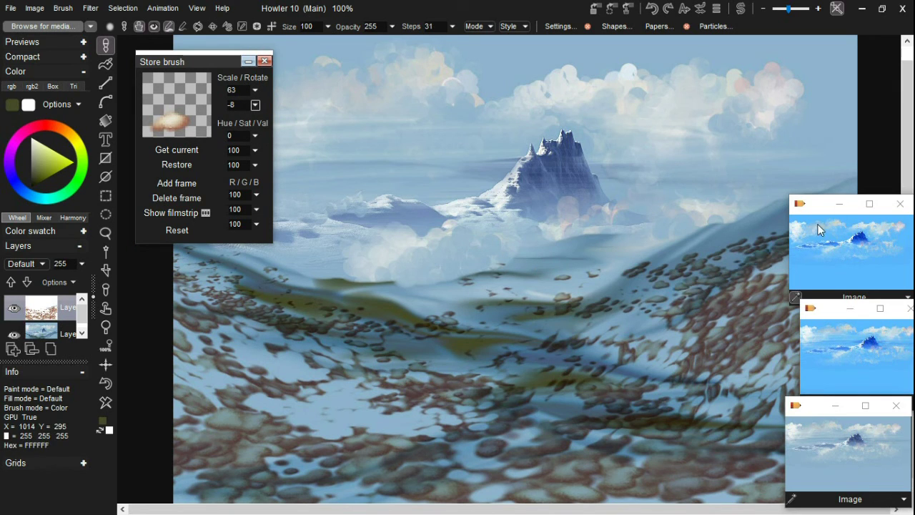
{"action": "mouse_move", "coordinate": [752, 306]}
{"action": "left_mouse_down"}
{"action": "mouse_move", "coordinate": [632, 306]}
{"action": "mouse_move", "coordinate": [771, 293]}
{"action": "mouse_move", "coordinate": [607, 317]}
{"action": "mouse_move", "coordinate": [706, 314]}
{"action": "mouse_move", "coordinate": [725, 336]}
{"action": "mouse_move", "coordinate": [672, 339]}
{"action": "mouse_move", "coordinate": [745, 329]}
{"action": "mouse_move", "coordinate": [687, 316]}
{"action": "mouse_move", "coordinate": [699, 301]}
{"action": "mouse_move", "coordinate": [772, 279]}
{"action": "left_mouse_up"}
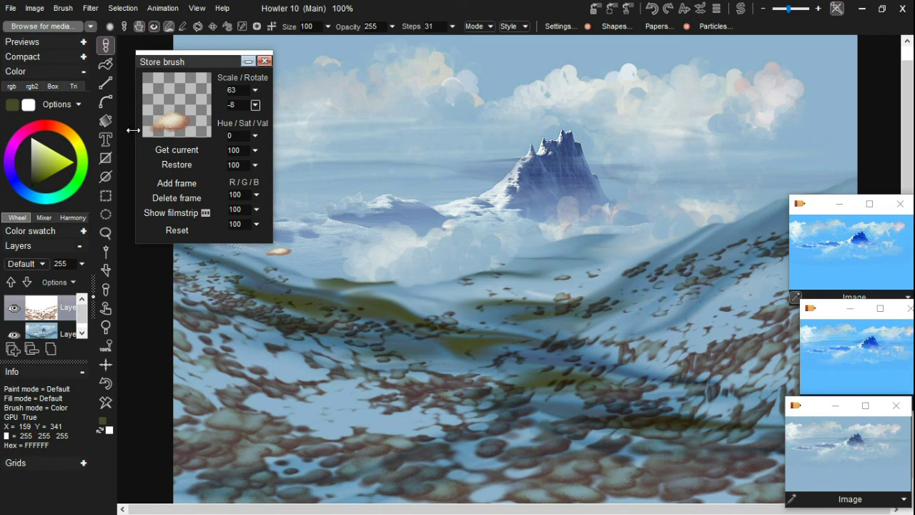
- Close Store brush and apply a Colour adjustment of Red 200, Green 133, Blue 101
{"action": "left_click", "coordinate": [263, 62]}
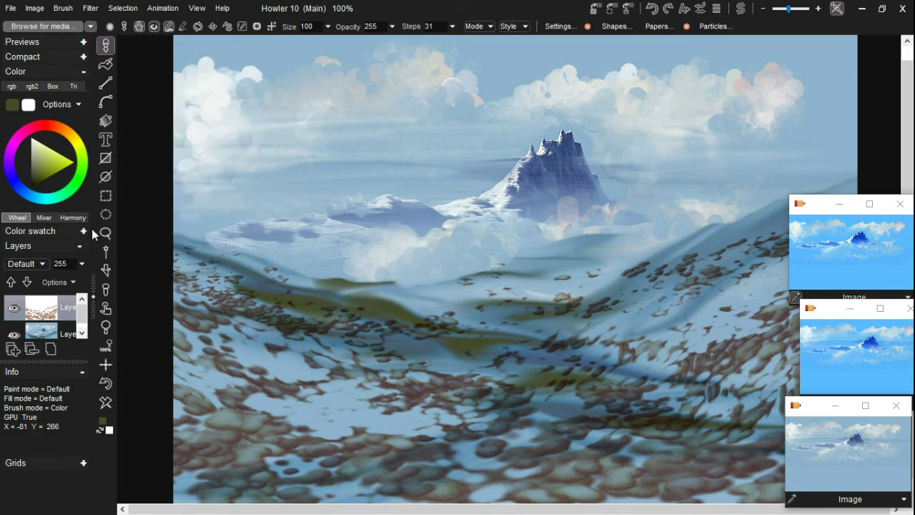
{"action": "left_click", "coordinate": [91, 9]}
{"action": "mouse_move", "coordinate": [126, 38]}
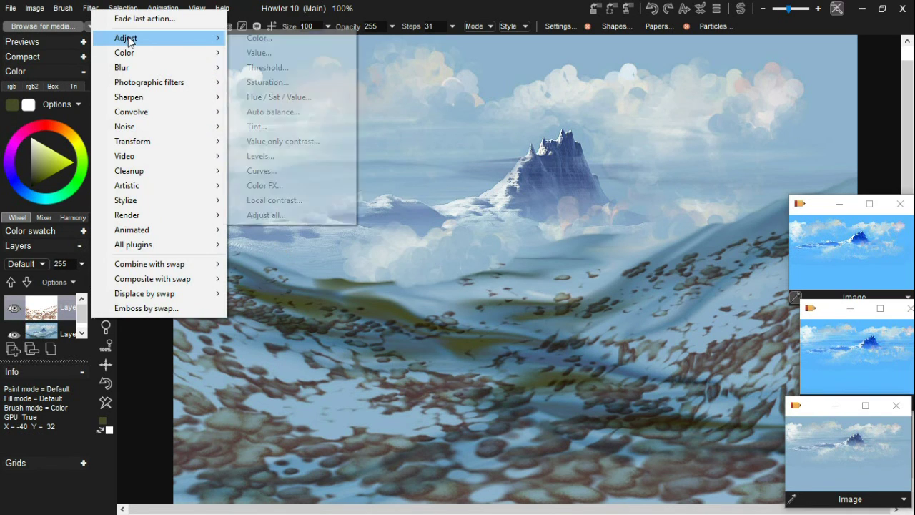
{"action": "left_click", "coordinate": [243, 43]}
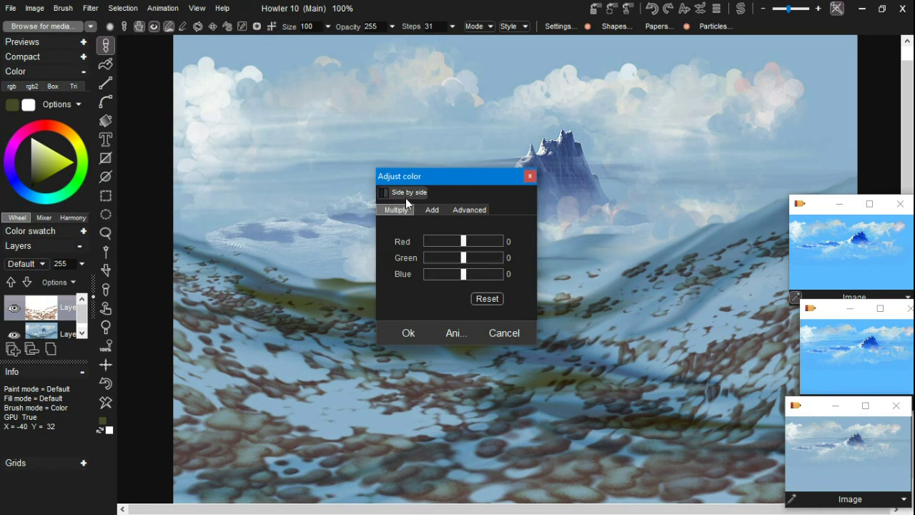
{"action": "left_click_drag", "start_coordinate": [467, 244], "coordinate": [502, 241]}
{"action": "left_click_drag", "start_coordinate": [457, 176], "coordinate": [276, 75]}
{"action": "mouse_move", "coordinate": [288, 162]}
{"action": "left_mouse_down"}
{"action": "mouse_move", "coordinate": [330, 158]}
{"action": "mouse_move", "coordinate": [256, 158]}
{"action": "mouse_move", "coordinate": [303, 158]}
{"action": "mouse_move", "coordinate": [294, 157]}
{"action": "mouse_move", "coordinate": [297, 175]}
{"action": "mouse_move", "coordinate": [283, 174]}
{"action": "left_mouse_up"}
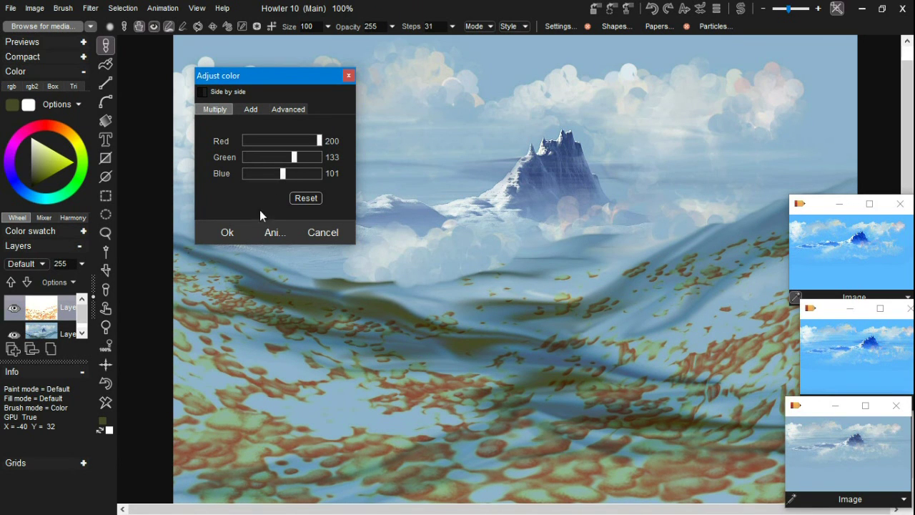
{"action": "left_click", "coordinate": [229, 232]}
- Keep the colour adjustment at full strength with Fade last action set to 255
{"action": "left_click", "coordinate": [106, 8]}
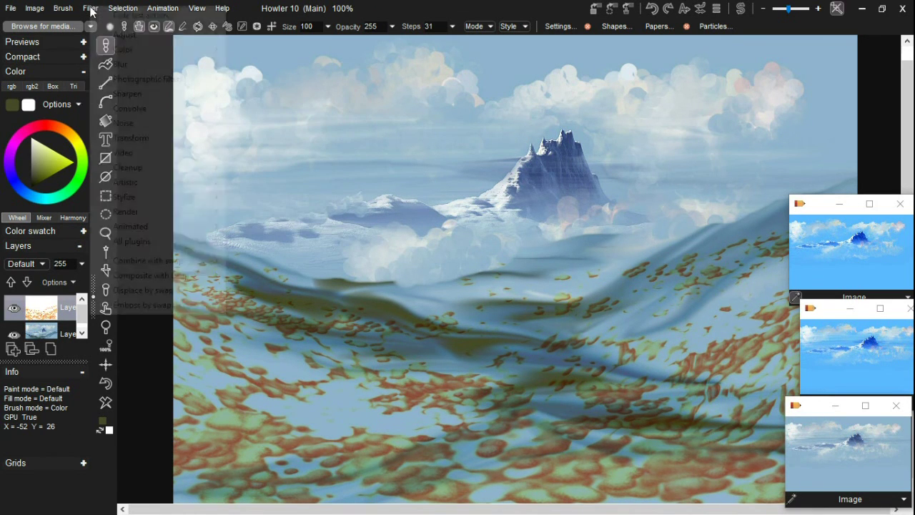
{"action": "left_click", "coordinate": [115, 16]}
{"action": "left_click_drag", "start_coordinate": [442, 259], "coordinate": [527, 257]}
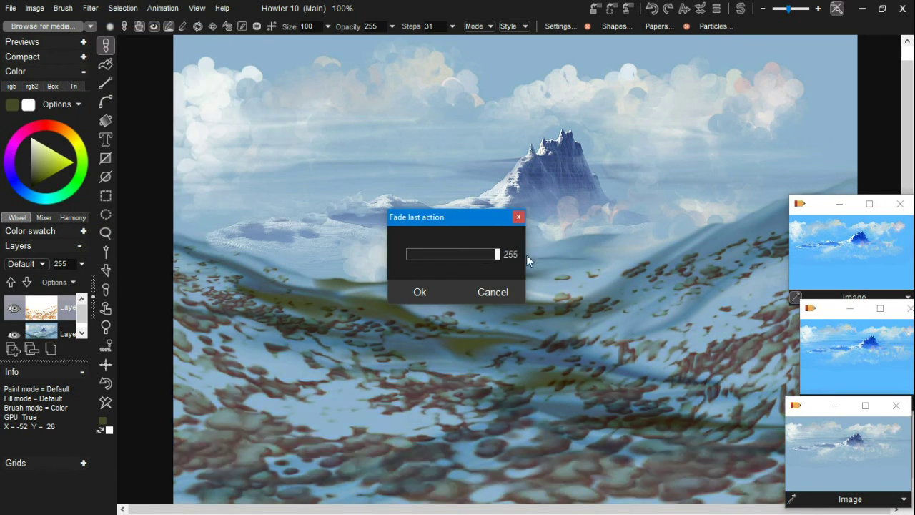
{"action": "left_click", "coordinate": [419, 291]}
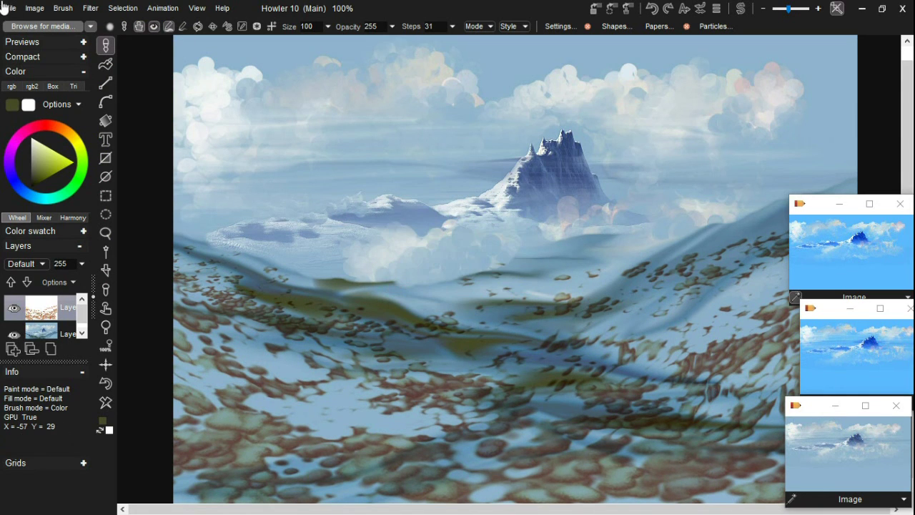
- Apply a Levels adjustment to the stones, tuning black and white points for stronger contrast
{"action": "left_click", "coordinate": [90, 8]}
{"action": "mouse_move", "coordinate": [118, 40]}
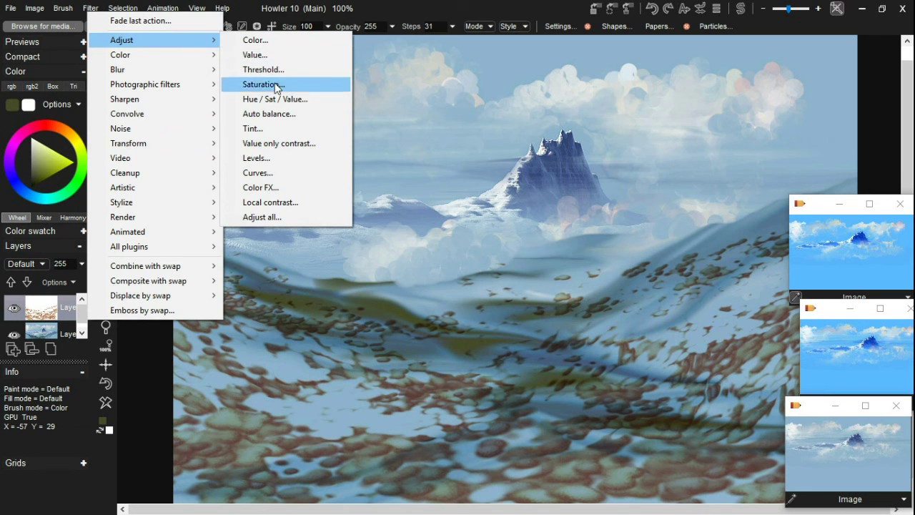
{"action": "left_click", "coordinate": [273, 157]}
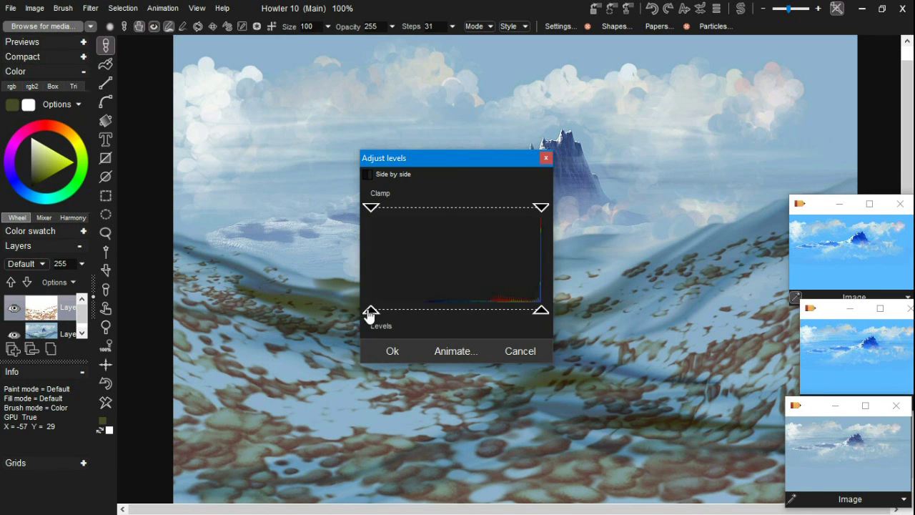
{"action": "left_click_drag", "start_coordinate": [370, 312], "coordinate": [425, 312]}
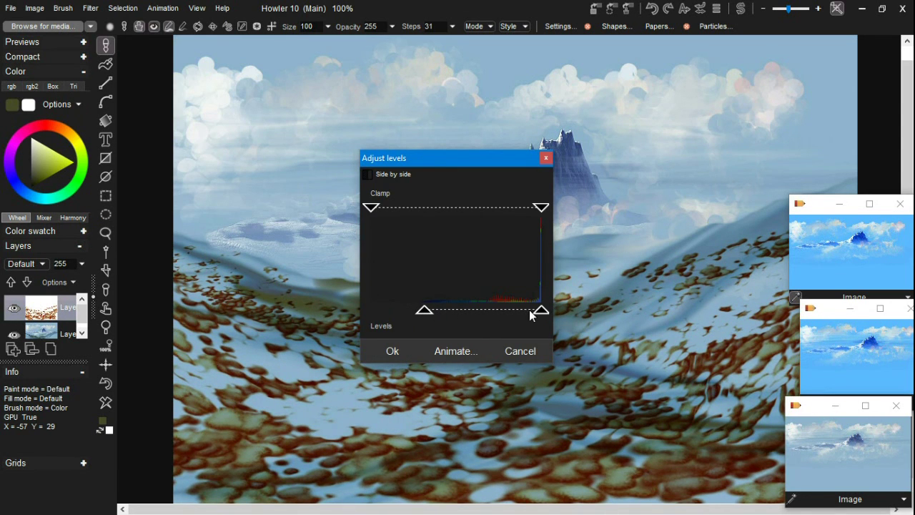
{"action": "left_click_drag", "start_coordinate": [536, 313], "coordinate": [512, 313]}
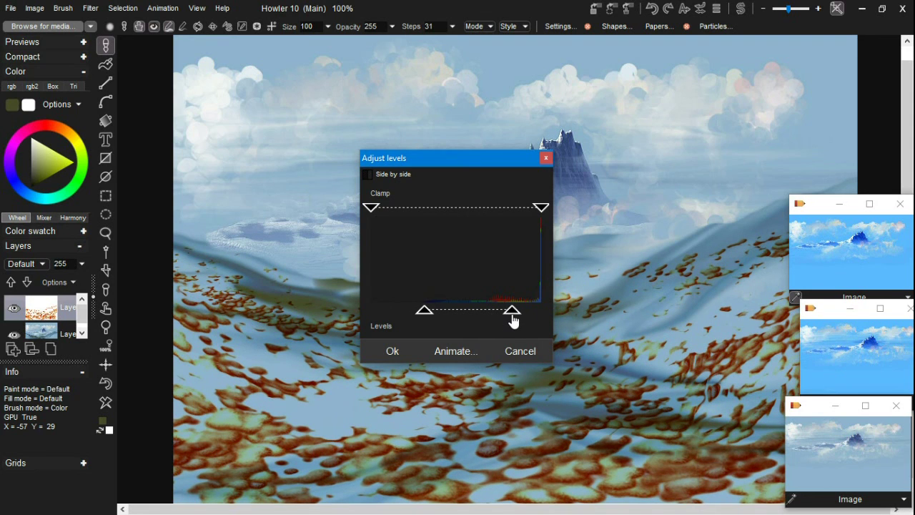
{"action": "left_click_drag", "start_coordinate": [423, 314], "coordinate": [399, 322]}
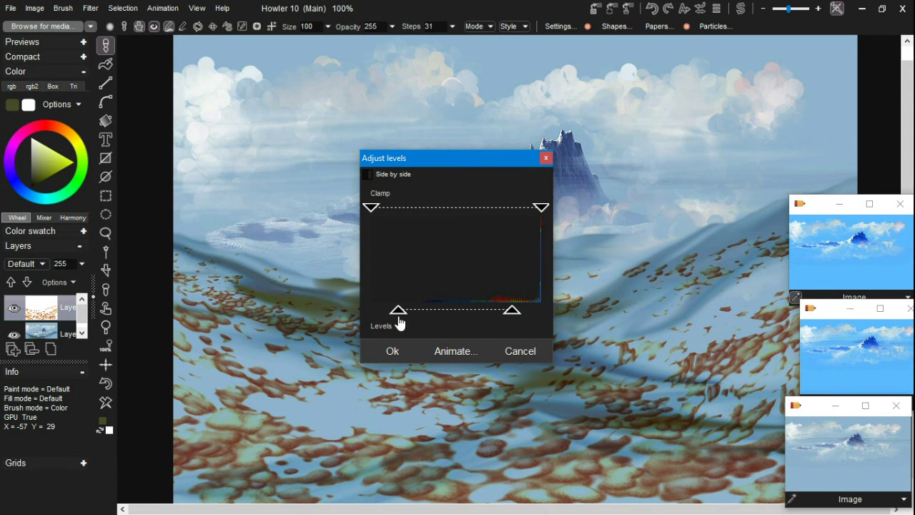
{"action": "left_click", "coordinate": [399, 344]}
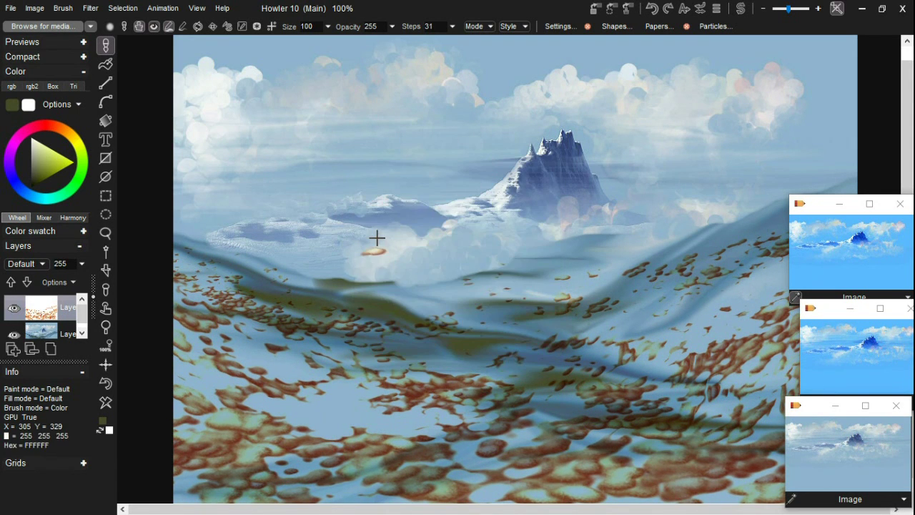